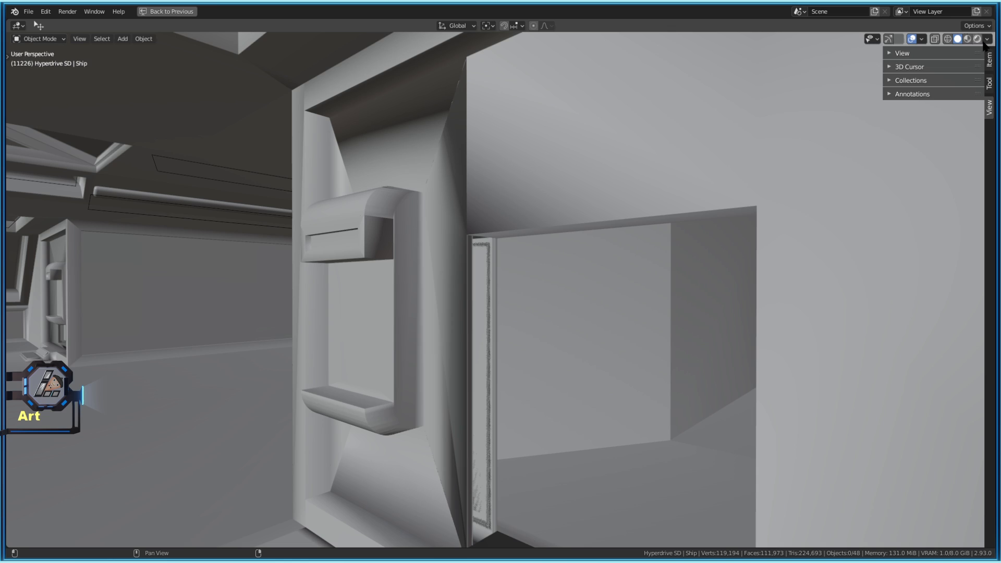
Switch the viewport to material preview shading and walk around the terminal wall and doorway to examine their surface shading.
{"action": "left_click", "coordinate": [968, 39]}
{"action": "key", "text": "shift+grave"}
{"action": "key", "text": "s"}
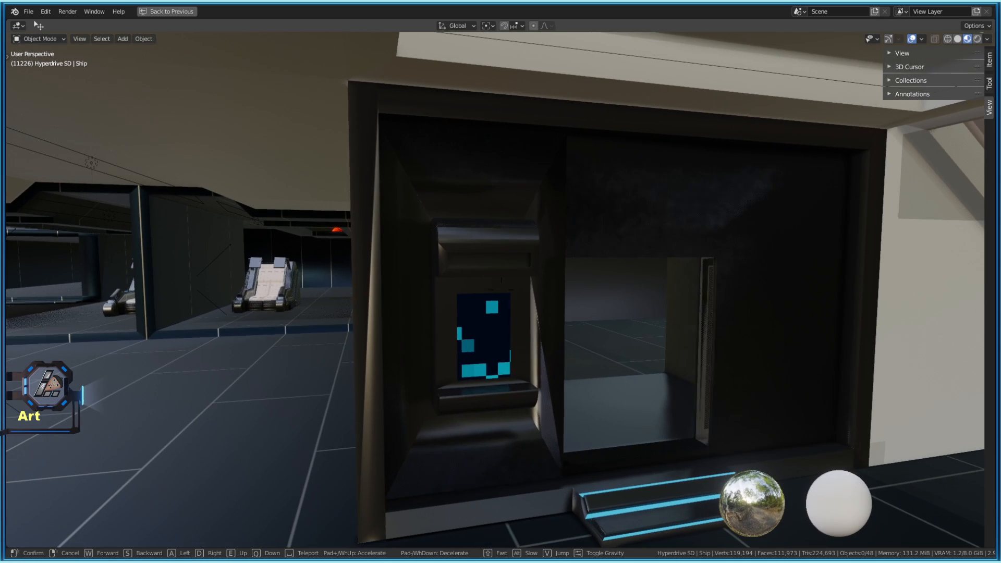
{"action": "left_click", "coordinate": [501, 290]}
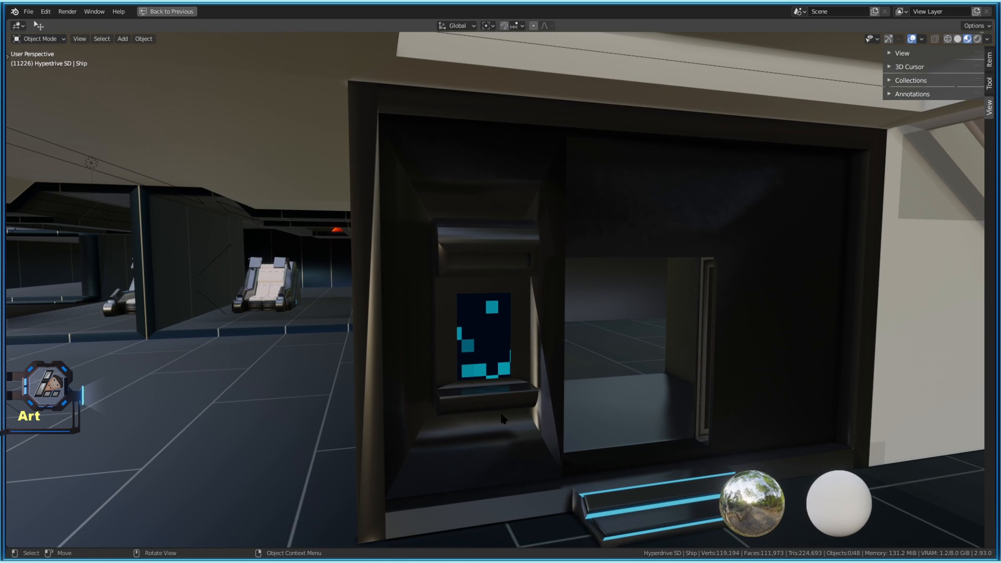
{"action": "key", "text": "shift+grave"}
{"action": "key", "text": "a"}
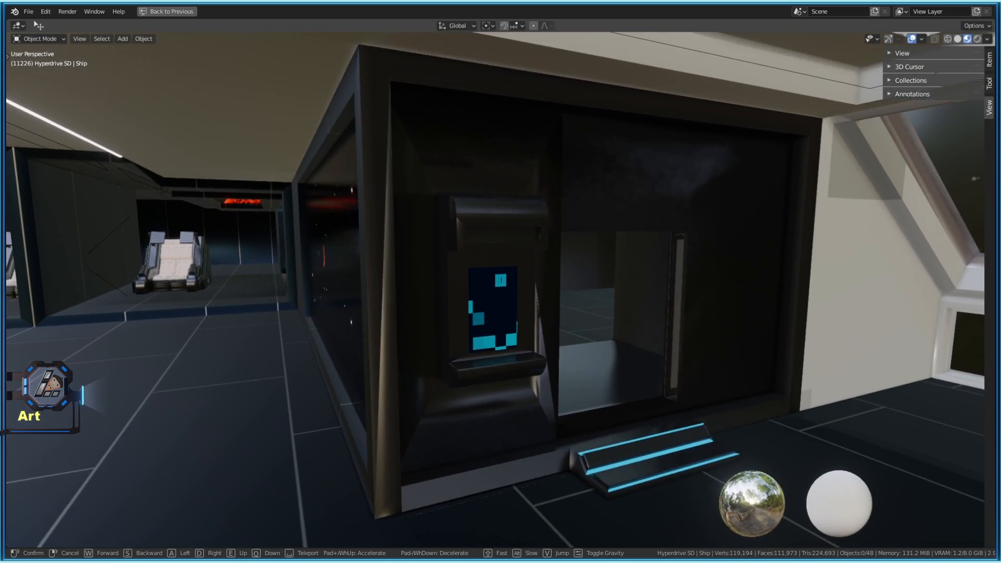
{"action": "key", "text": "d"}
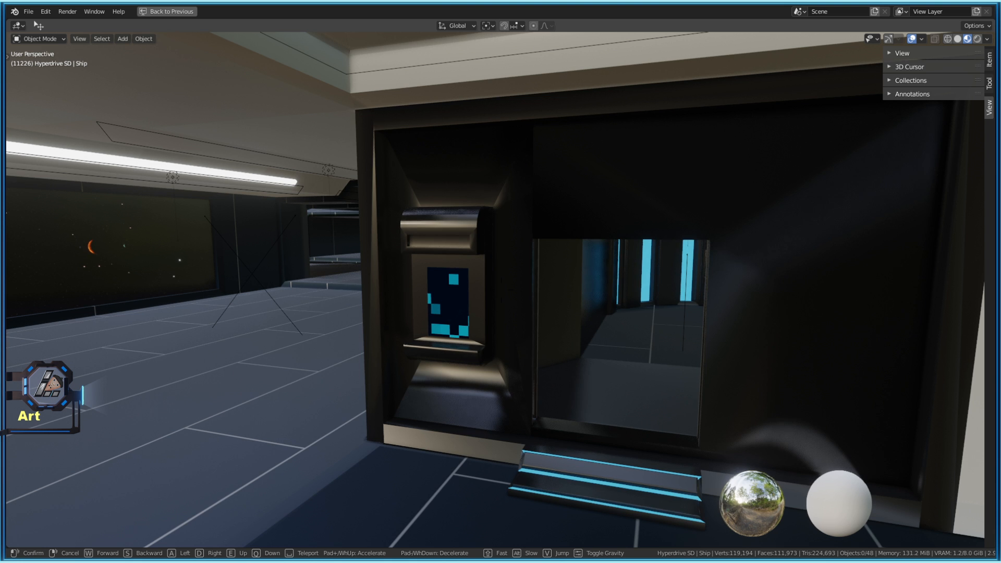
{"action": "key", "text": "a"}
{"action": "key", "text": "a"}
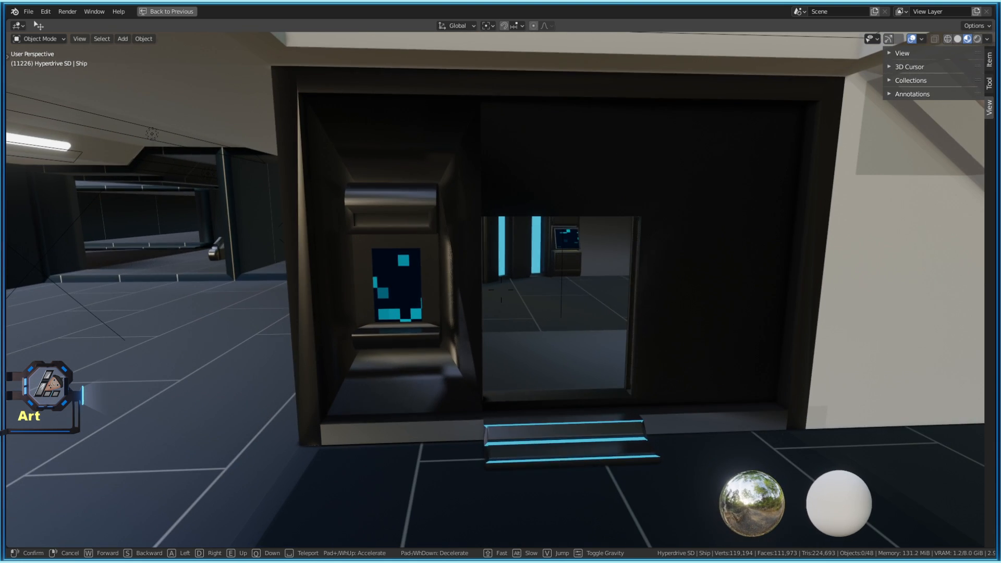
{"action": "key", "text": "a"}
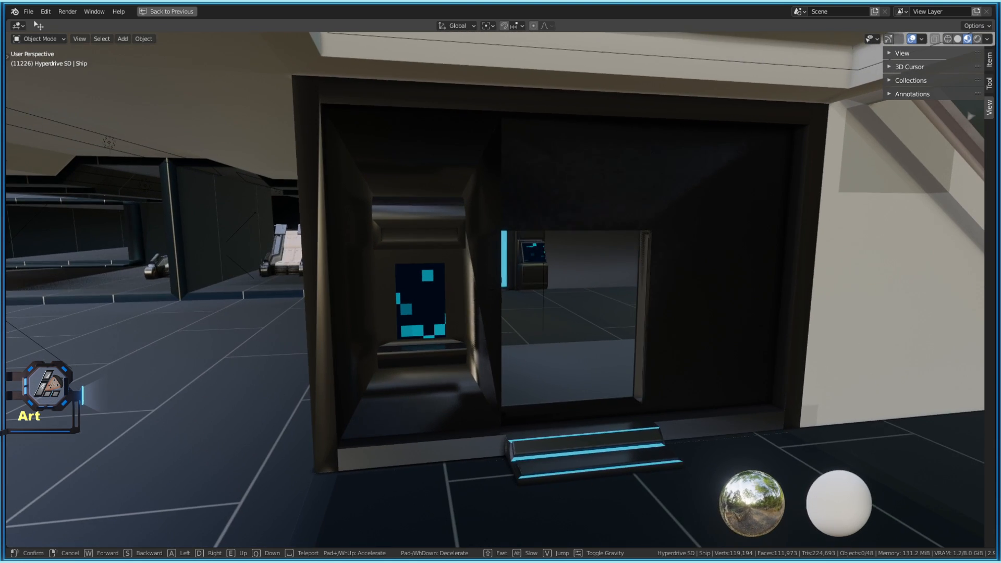
{"action": "left_click", "coordinate": [505, 290]}
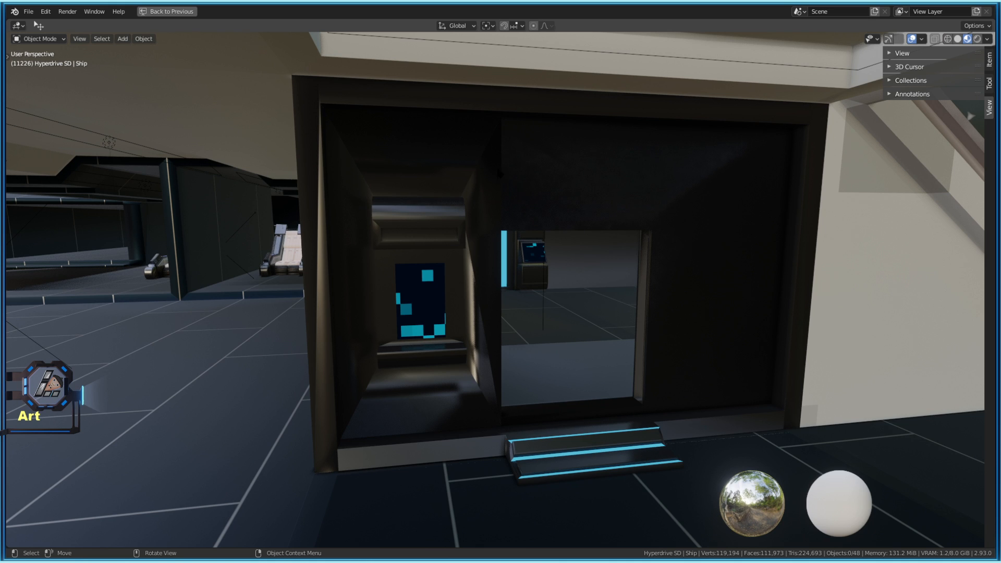
{"action": "middle_click_drag", "start_coordinate": [461, 252], "coordinate": [464, 326], "text": "ctrl"}
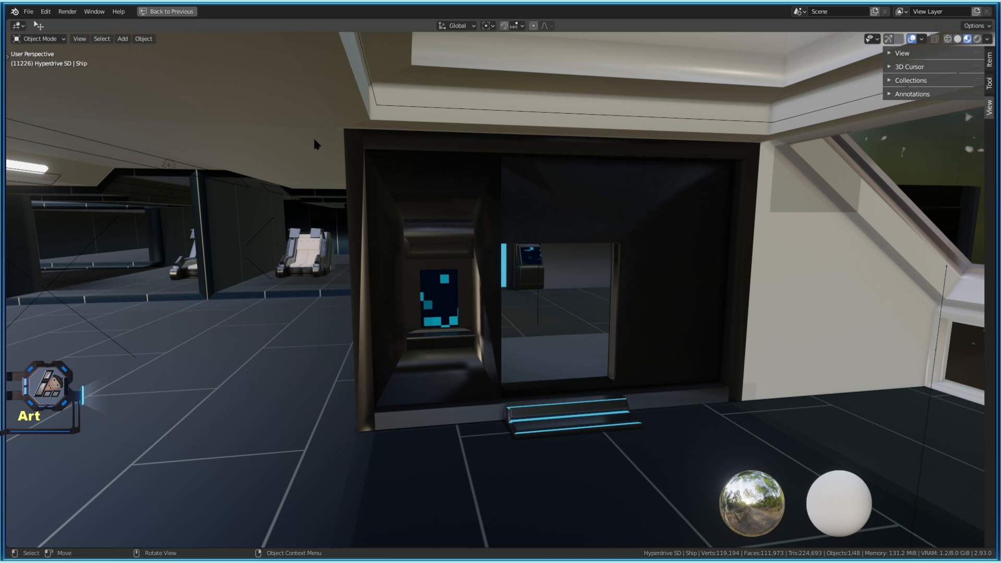
Shade flat the four large wall faces surrounding the wall terminal on the Ship mesh.
{"action": "key", "text": "t"}
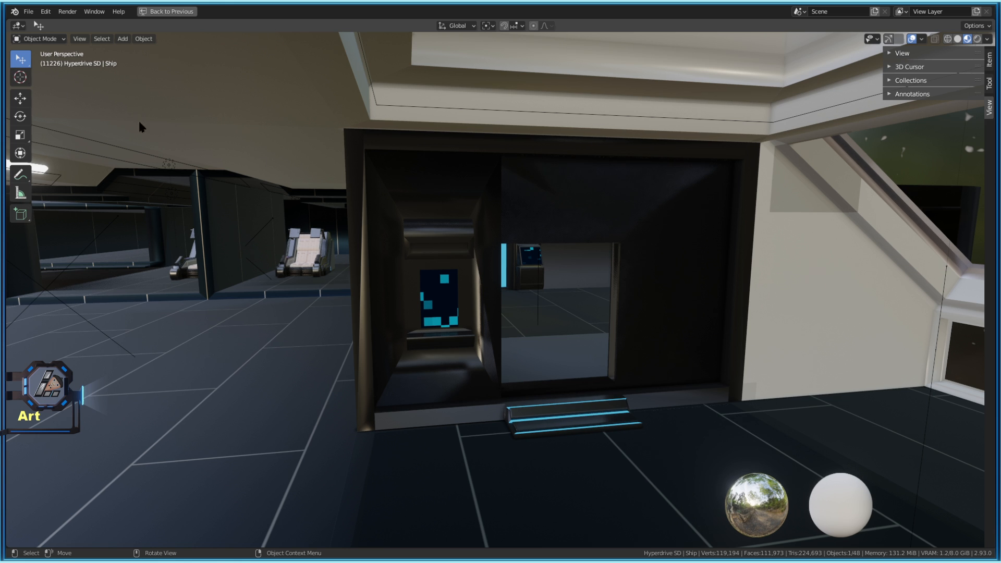
{"action": "key", "text": "Tab"}
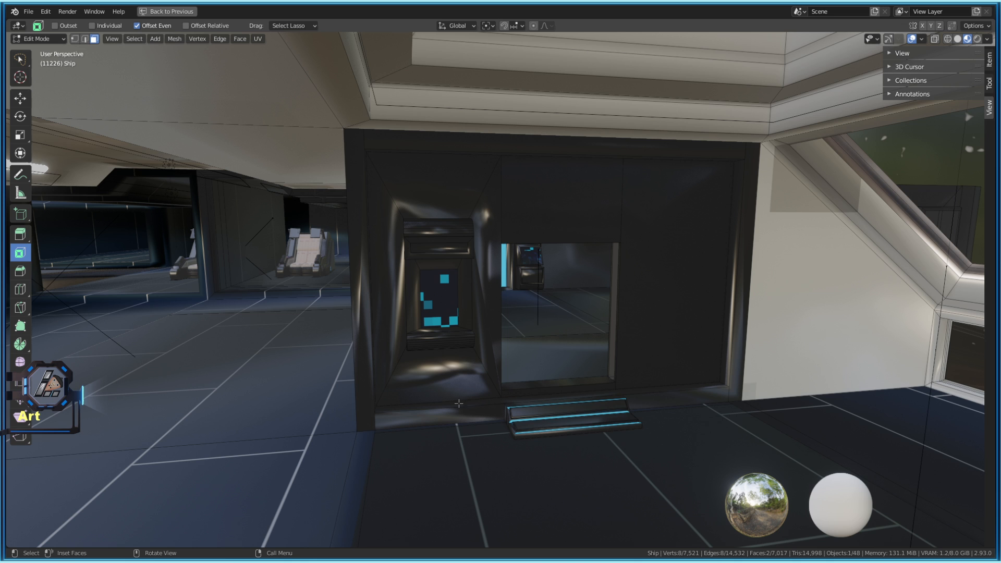
{"action": "left_click", "coordinate": [440, 379], "text": "shift"}
{"action": "left_click", "coordinate": [390, 283], "text": "shift"}
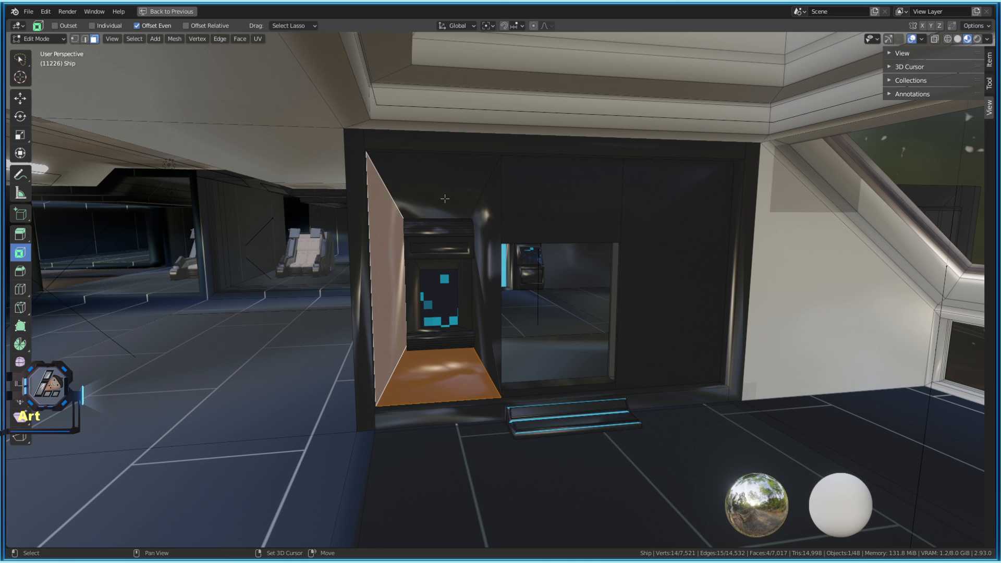
{"action": "left_click", "coordinate": [445, 198], "text": "shift"}
{"action": "left_click", "coordinate": [488, 238], "text": "shift"}
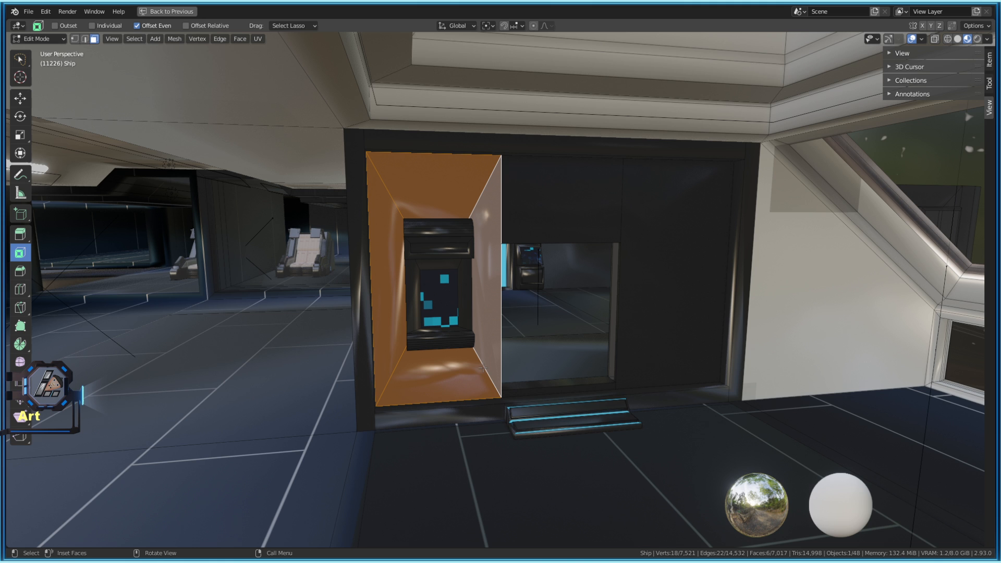
{"action": "scroll", "coordinate": [434, 405], "scroll_direction": "up", "scroll_amount": 2}
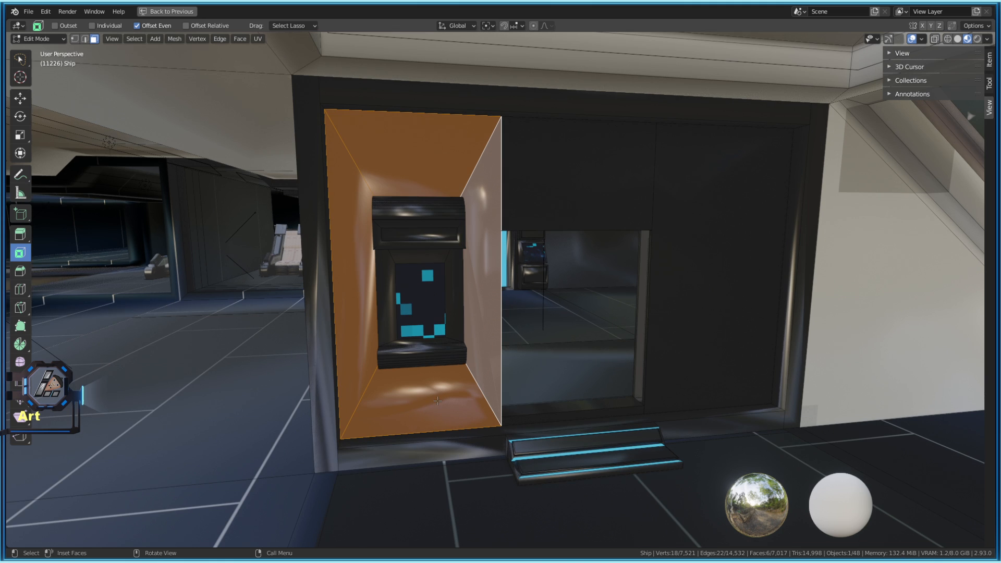
{"action": "mouse_move", "coordinate": [438, 401]}
{"action": "middle_mouse_down"}
{"action": "mouse_move", "coordinate": [453, 406]}
{"action": "mouse_move", "coordinate": [438, 401]}
{"action": "middle_mouse_up"}
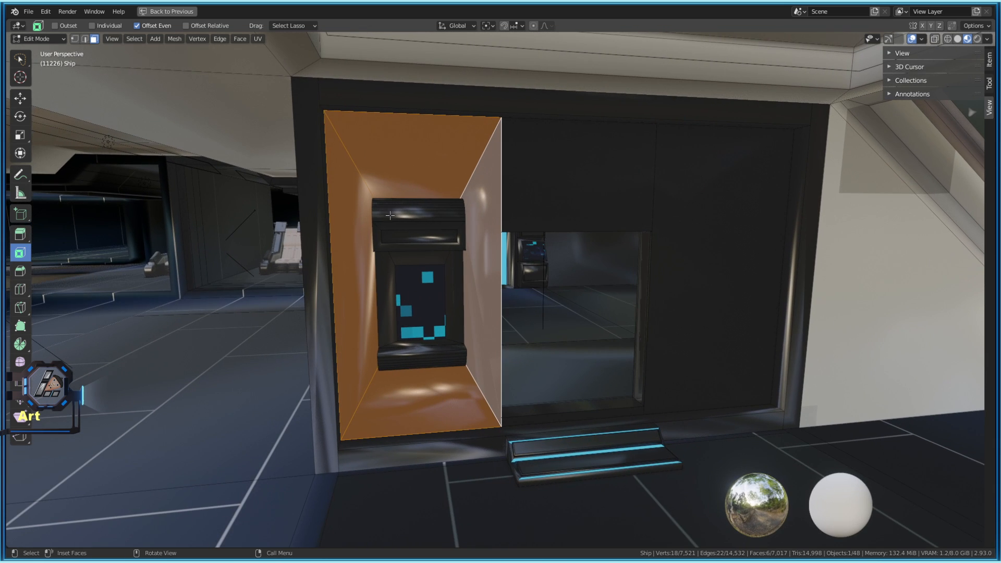
{"action": "right_click", "coordinate": [365, 187]}
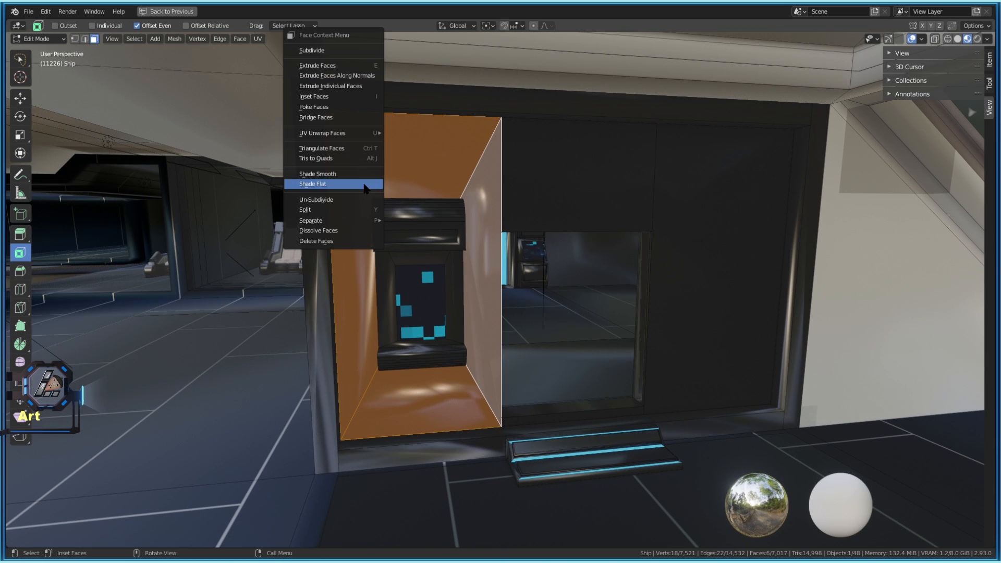
{"action": "left_click", "coordinate": [331, 184]}
{"action": "key", "text": "Tab"}
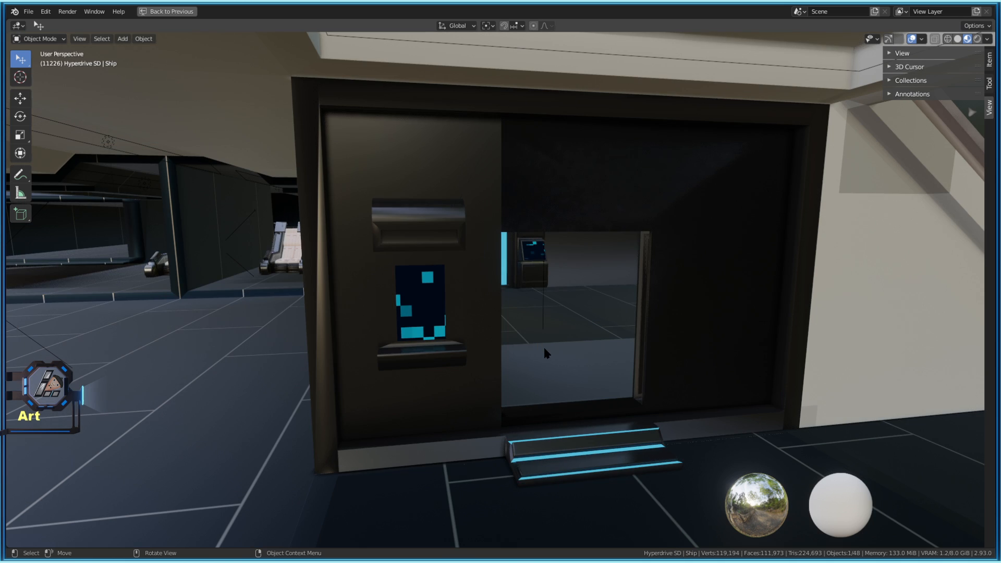
Restore the full workspace layout and compare the wall's shading with the Ship's Bevel modifier hidden and shown in the viewport.
{"action": "middle_click_drag", "start_coordinate": [549, 354], "coordinate": [513, 350]}
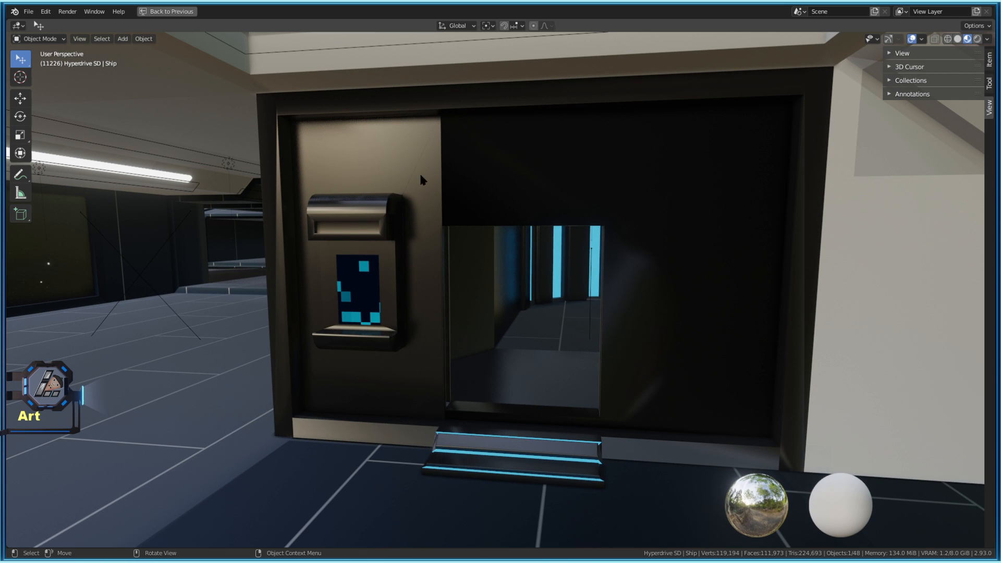
{"action": "key", "text": "ctrl+space"}
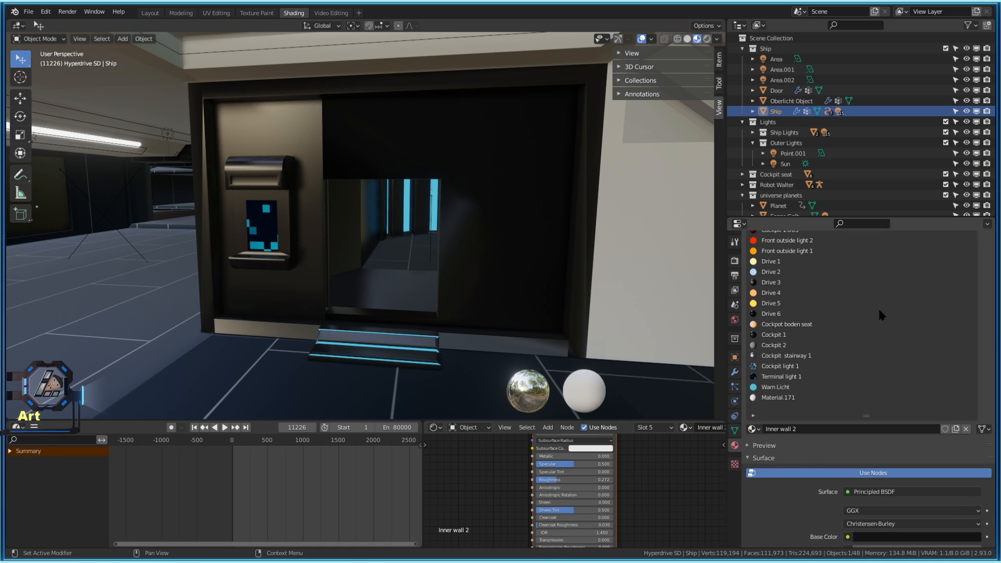
{"action": "left_click", "coordinate": [734, 372]}
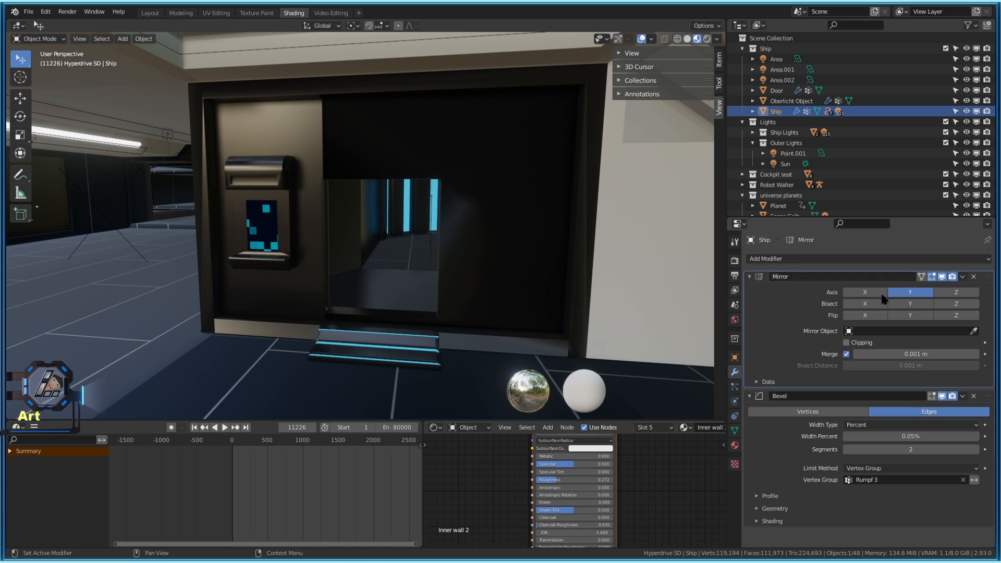
{"action": "left_click", "coordinate": [941, 396]}
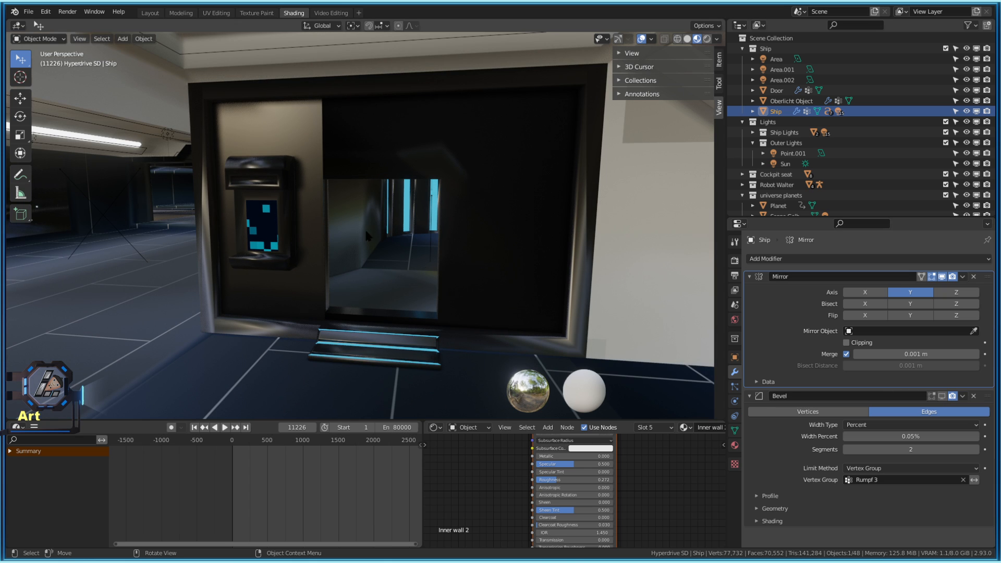
{"action": "left_click", "coordinate": [944, 398]}
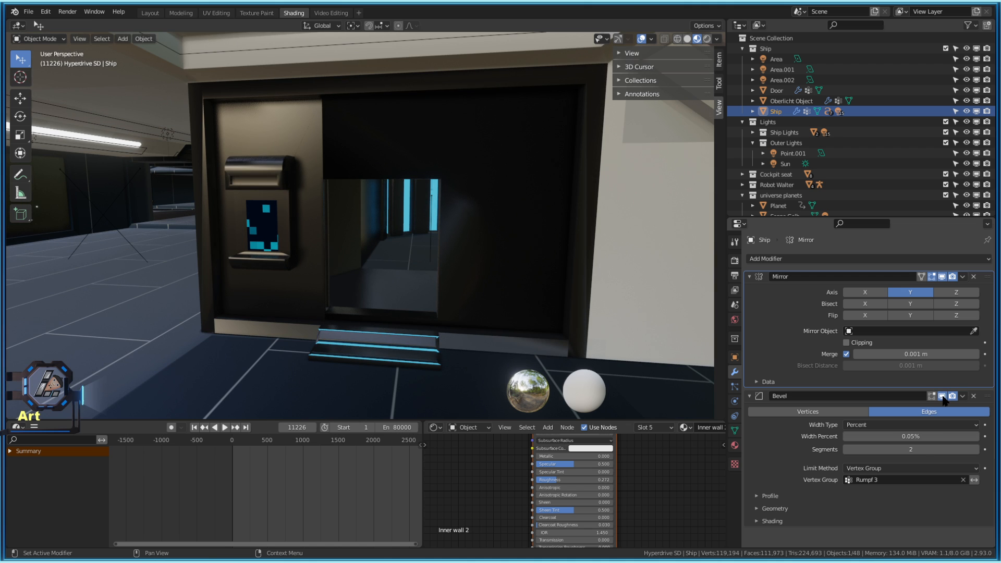
{"action": "middle_click_drag", "start_coordinate": [568, 250], "coordinate": [634, 247]}
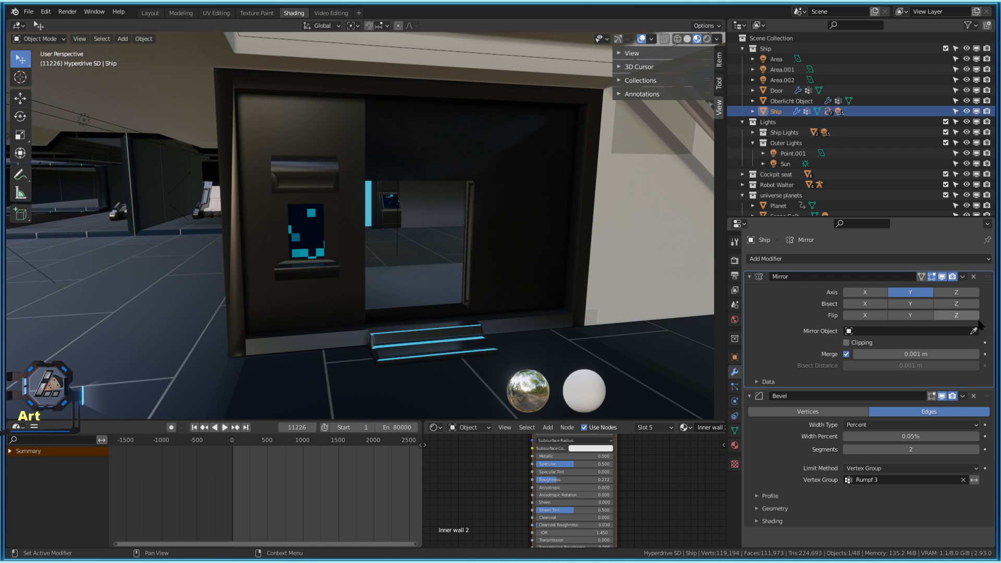
{"action": "middle_click_drag", "start_coordinate": [363, 244], "coordinate": [411, 244]}
{"action": "scroll", "coordinate": [411, 244], "scroll_direction": "up", "scroll_amount": 1}
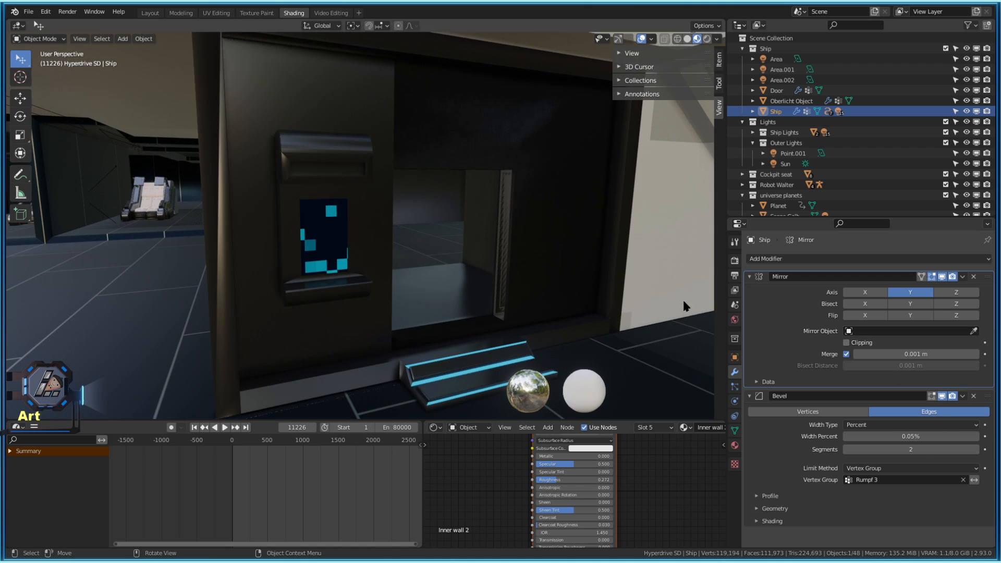
Compare the terminal's edges up close with the Bevel modifier hidden and shown, leaving its viewport display turned off.
{"action": "left_click", "coordinate": [942, 398]}
{"action": "middle_click_drag", "start_coordinate": [589, 256], "coordinate": [524, 256]}
{"action": "scroll", "coordinate": [524, 256], "scroll_direction": "up", "scroll_amount": 3}
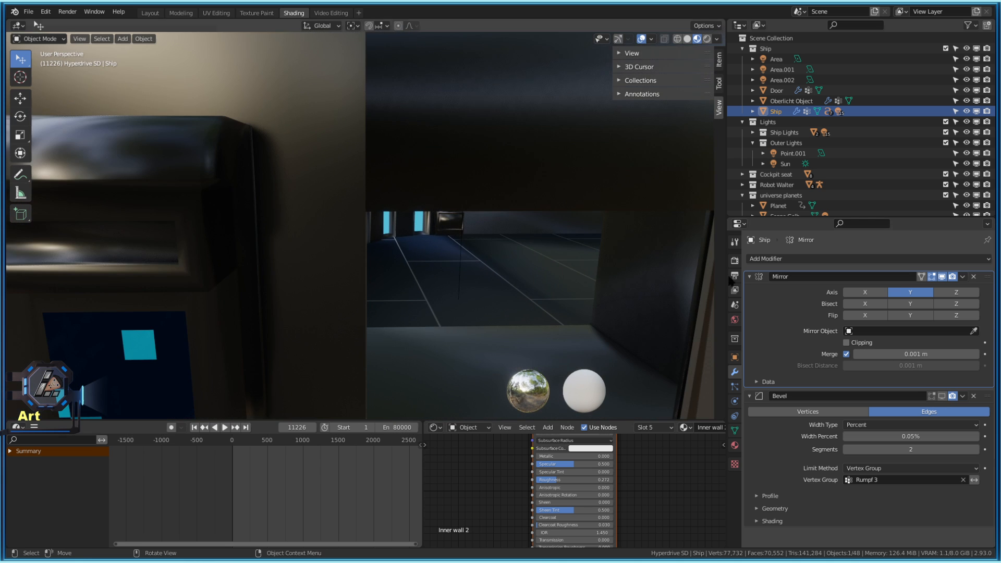
{"action": "left_click", "coordinate": [943, 396]}
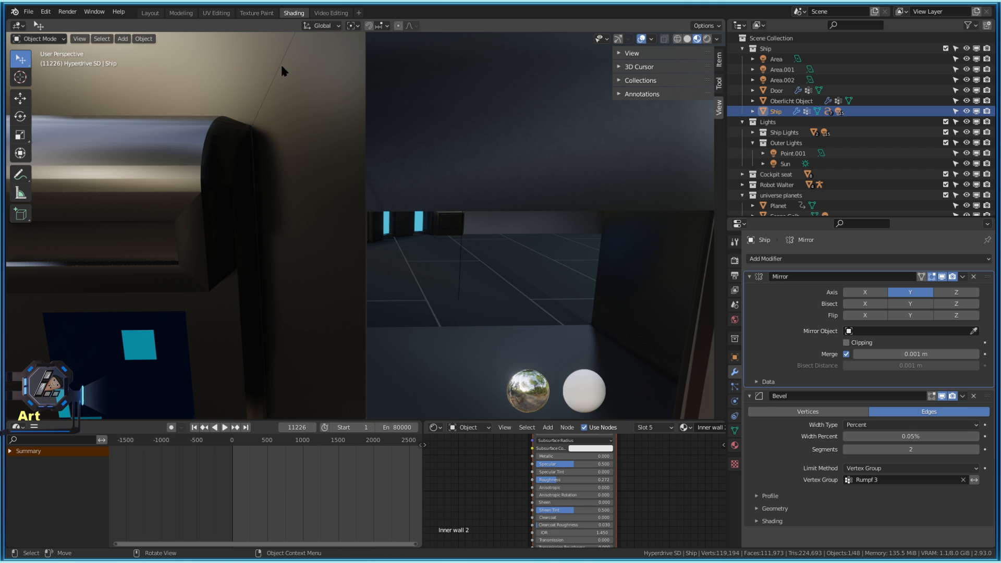
{"action": "left_click", "coordinate": [940, 397]}
{"action": "scroll", "coordinate": [485, 293], "scroll_direction": "down", "scroll_amount": 7}
{"action": "middle_click_drag", "start_coordinate": [447, 283], "coordinate": [477, 279]}
{"action": "scroll", "coordinate": [478, 279], "scroll_direction": "up", "scroll_amount": 1}
Maximize the 3D view and examine the terminal's upper hood from the side in Object and Edit Mode.
{"action": "key", "text": "Tab"}
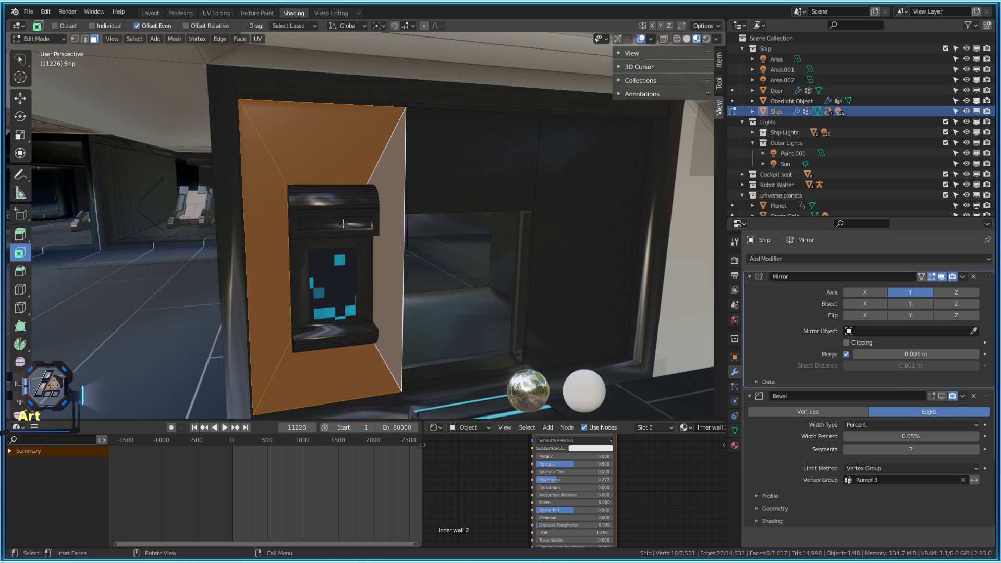
{"action": "scroll", "coordinate": [343, 224], "scroll_direction": "up", "scroll_amount": 3}
{"action": "left_click", "coordinate": [302, 147]}
{"action": "key", "text": "ctrl+space"}
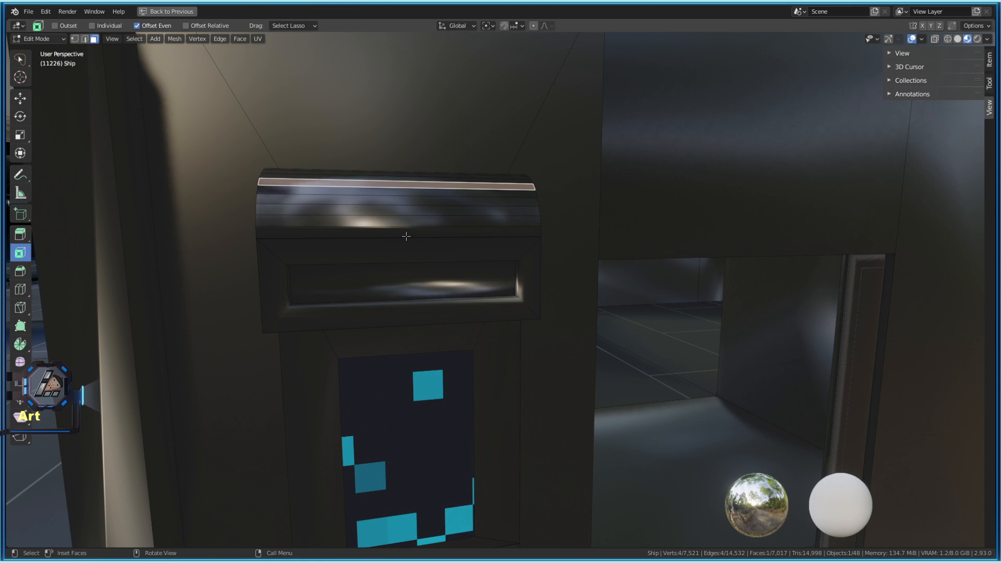
{"action": "middle_click_drag", "start_coordinate": [405, 237], "coordinate": [364, 232]}
{"action": "key", "text": "Tab"}
{"action": "middle_click_drag", "start_coordinate": [404, 305], "coordinate": [643, 275]}
{"action": "key", "text": "Tab"}
{"action": "key", "text": "Tab"}
{"action": "scroll", "coordinate": [646, 266], "scroll_direction": "down", "scroll_amount": 2}
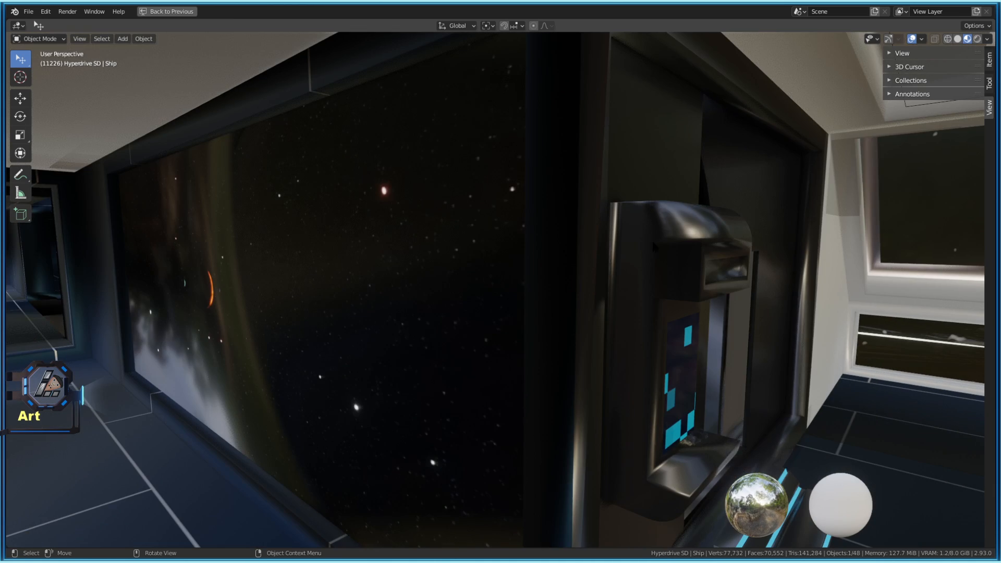
{"action": "key", "text": "Tab"}
{"action": "middle_click_drag", "start_coordinate": [651, 239], "coordinate": [597, 256]}
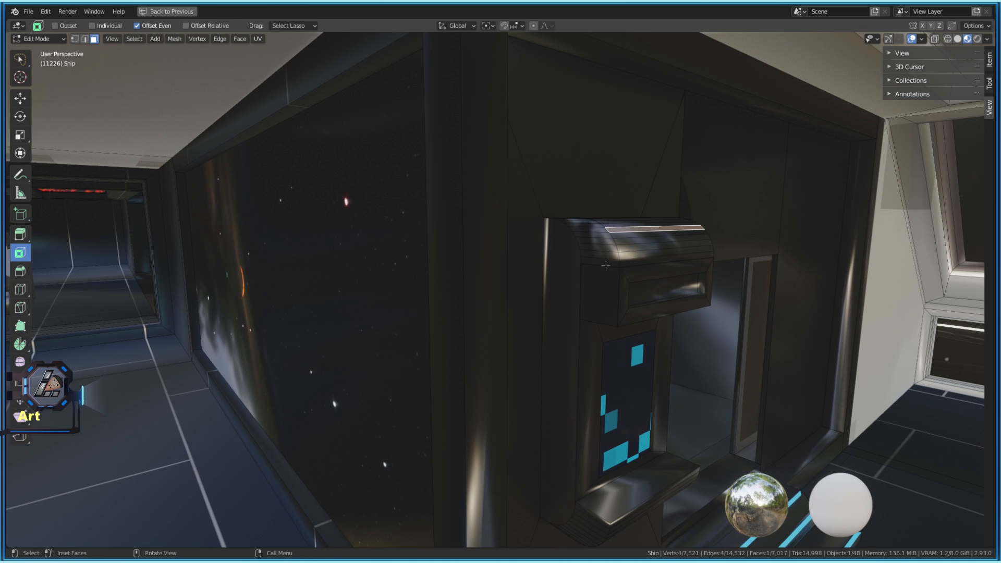
Shade flat the column of side faces on the terminal's curved upper hood and the long side face of its backing panel.
{"action": "left_click", "coordinate": [601, 286]}
{"action": "left_click", "coordinate": [605, 262], "text": "shift"}
{"action": "left_click", "coordinate": [605, 255], "text": "shift"}
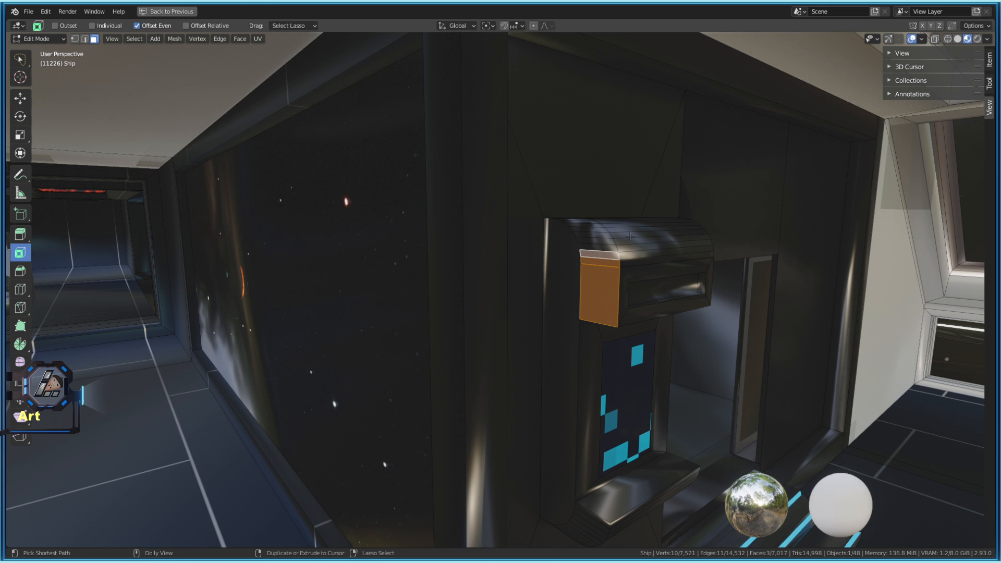
{"action": "key", "text": "ctrl+shift+KP_Add"}
{"action": "key", "text": "ctrl+shift+KP_Add"}
{"action": "key", "text": "ctrl+shift+KP_Add"}
{"action": "key", "text": "ctrl+shift+KP_Add"}
{"action": "key", "text": "ctrl+shift+KP_Add"}
{"action": "key", "text": "ctrl+shift+KP_Add"}
{"action": "key", "text": "ctrl+shift+KP_Add"}
{"action": "key", "text": "ctrl+shift+KP_Add"}
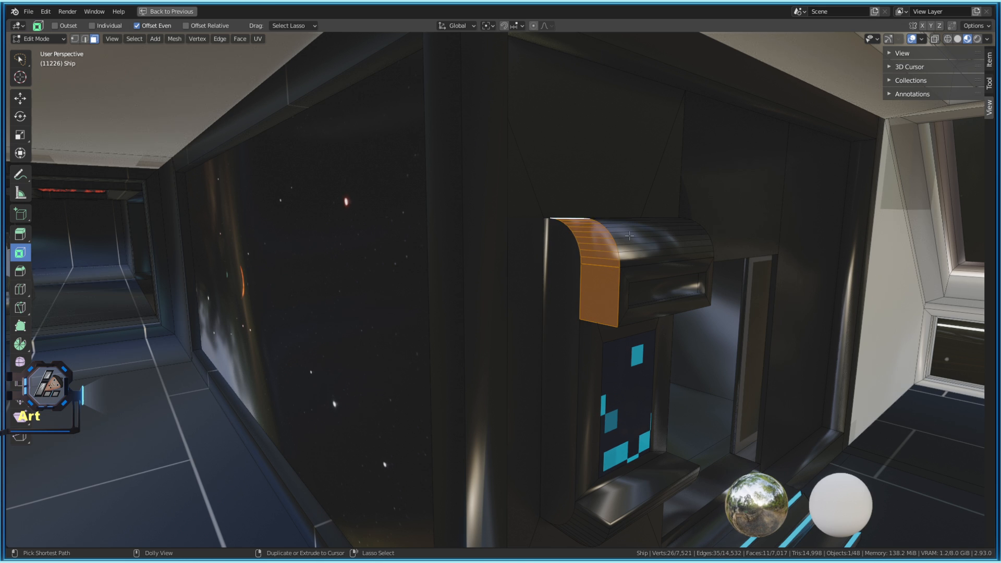
{"action": "middle_click_drag", "start_coordinate": [629, 236], "coordinate": [481, 298]}
{"action": "left_click", "coordinate": [481, 298], "text": "shift"}
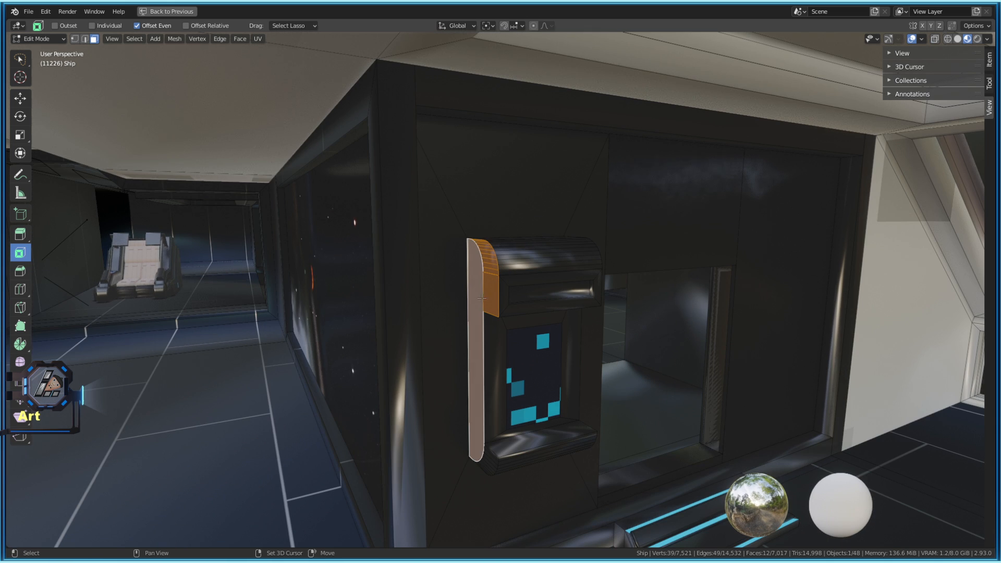
{"action": "scroll", "coordinate": [481, 298], "scroll_direction": "up", "scroll_amount": 2}
{"action": "right_click", "coordinate": [489, 294]}
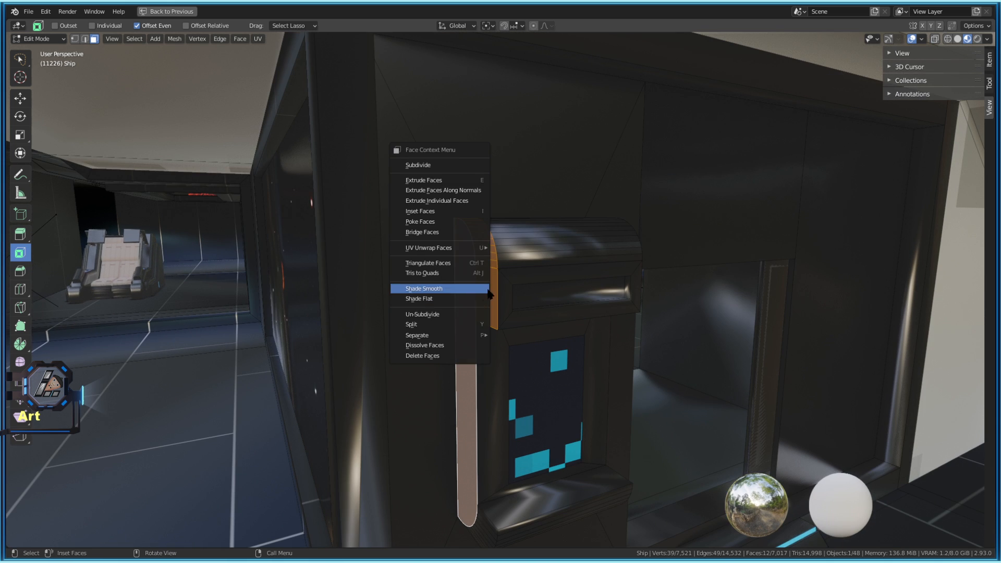
{"action": "left_click", "coordinate": [452, 300]}
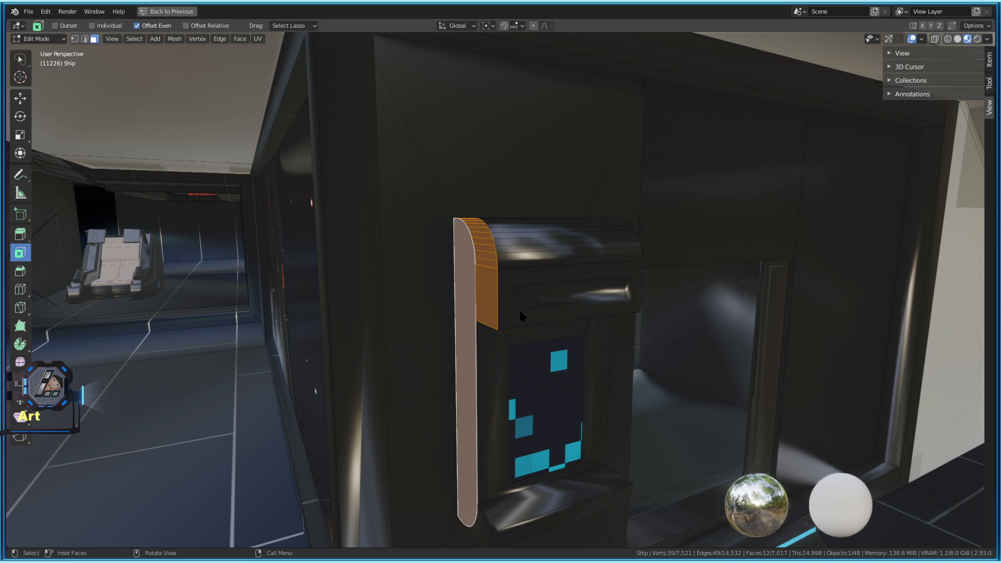
{"action": "key", "text": "Tab"}
{"action": "middle_click_drag", "start_coordinate": [519, 309], "coordinate": [444, 329]}
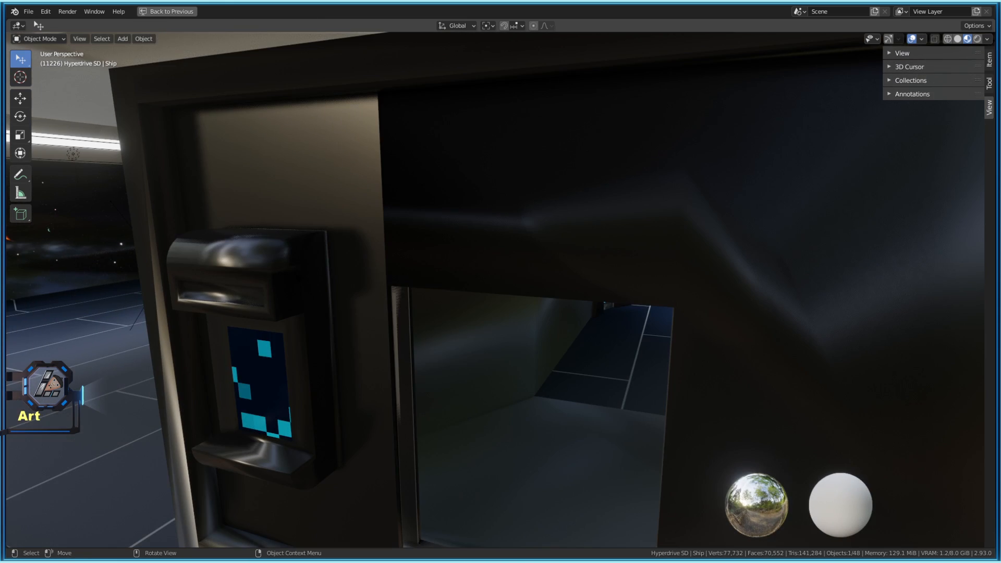
Shade flat the strip of curved faces at the upper hood's side end, the hood's side face and the terminal's long side face.
{"action": "key", "text": "Tab"}
{"action": "left_click", "coordinate": [287, 270]}
{"action": "left_click", "coordinate": [287, 264], "text": "shift"}
{"action": "left_click", "coordinate": [288, 259], "text": "shift"}
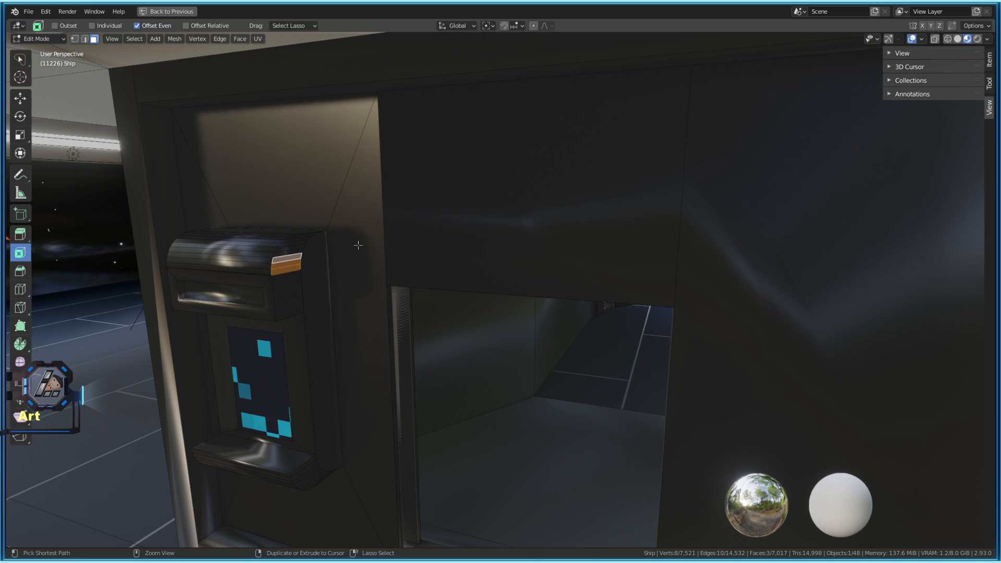
{"action": "key", "text": "ctrl+shift+KP_Add"}
{"action": "key", "text": "ctrl+shift+KP_Add"}
{"action": "key", "text": "ctrl+shift+KP_Add"}
{"action": "key", "text": "ctrl+shift+KP_Add"}
{"action": "key", "text": "ctrl+shift+KP_Add"}
{"action": "key", "text": "ctrl+shift+KP_Add"}
{"action": "key", "text": "ctrl+shift+KP_Add"}
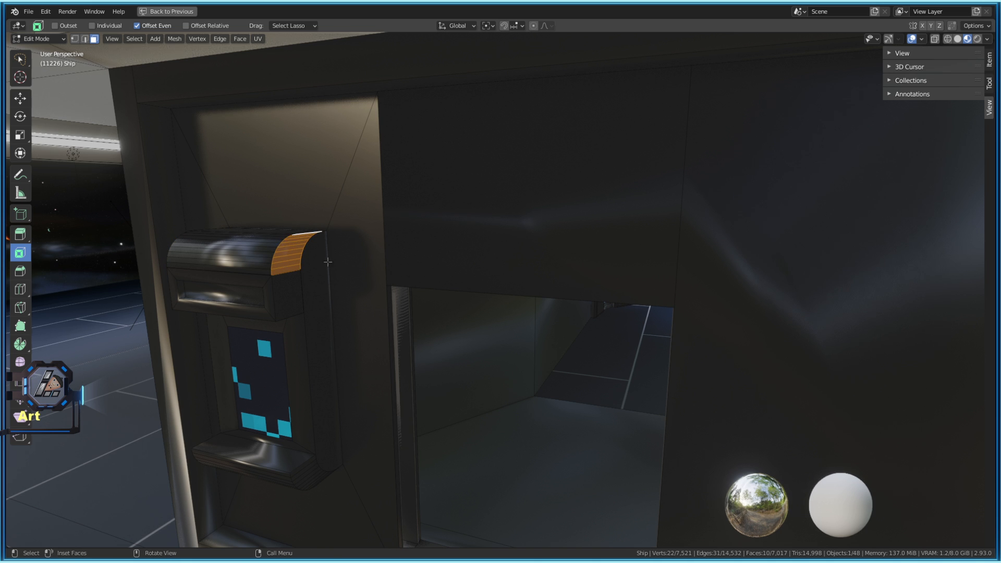
{"action": "left_click", "coordinate": [316, 278], "text": "shift"}
{"action": "left_click", "coordinate": [295, 296], "text": "shift"}
{"action": "right_click", "coordinate": [321, 379]}
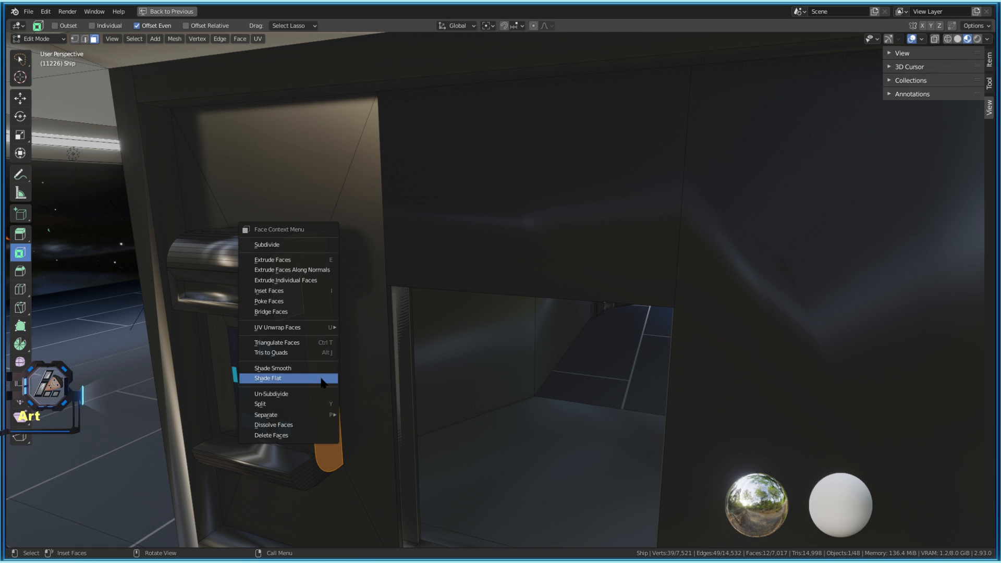
{"action": "left_click", "coordinate": [280, 378]}
{"action": "key", "text": "Tab"}
Shade flat the five faces forming the outer frame around the wall with the terminal and doorway.
{"action": "middle_click_drag", "start_coordinate": [270, 367], "coordinate": [388, 297]}
{"action": "key", "text": "Tab"}
{"action": "left_click", "coordinate": [383, 309]}
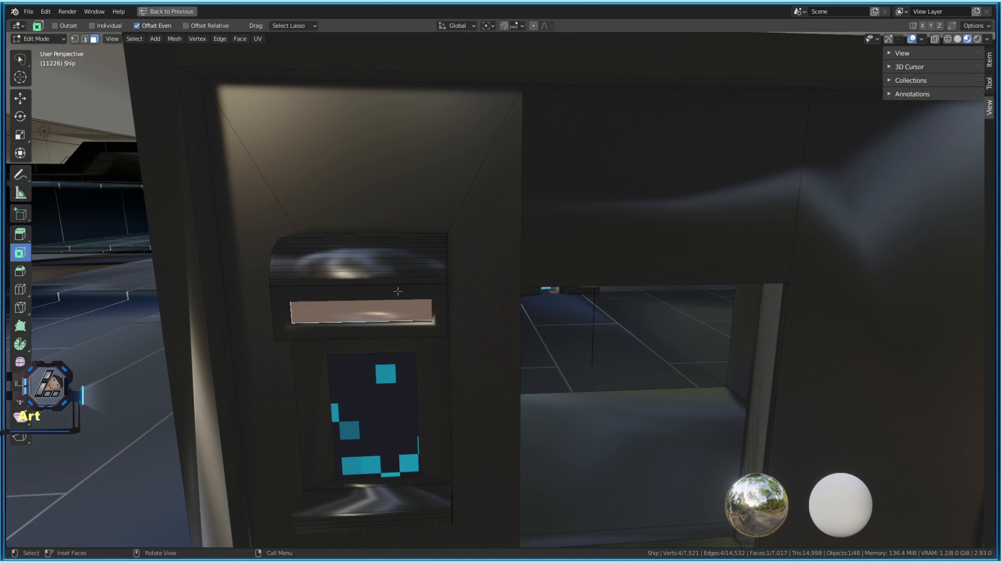
{"action": "scroll", "coordinate": [398, 292], "scroll_direction": "down", "scroll_amount": 10}
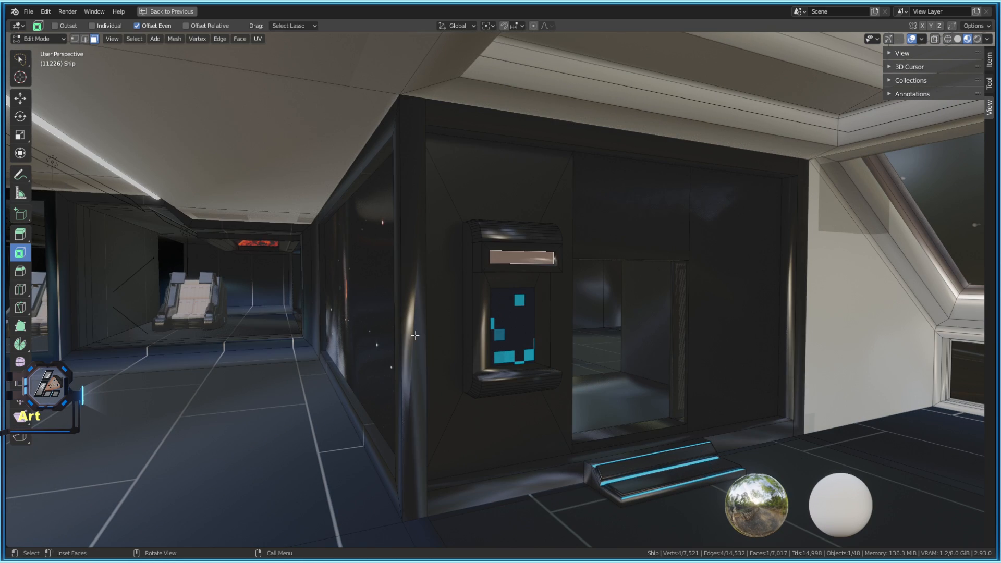
{"action": "left_click", "coordinate": [415, 335]}
{"action": "middle_click_drag", "start_coordinate": [465, 345], "coordinate": [451, 363]}
{"action": "middle_click_drag", "start_coordinate": [593, 240], "coordinate": [545, 271]}
{"action": "left_click", "coordinate": [417, 491], "text": "shift"}
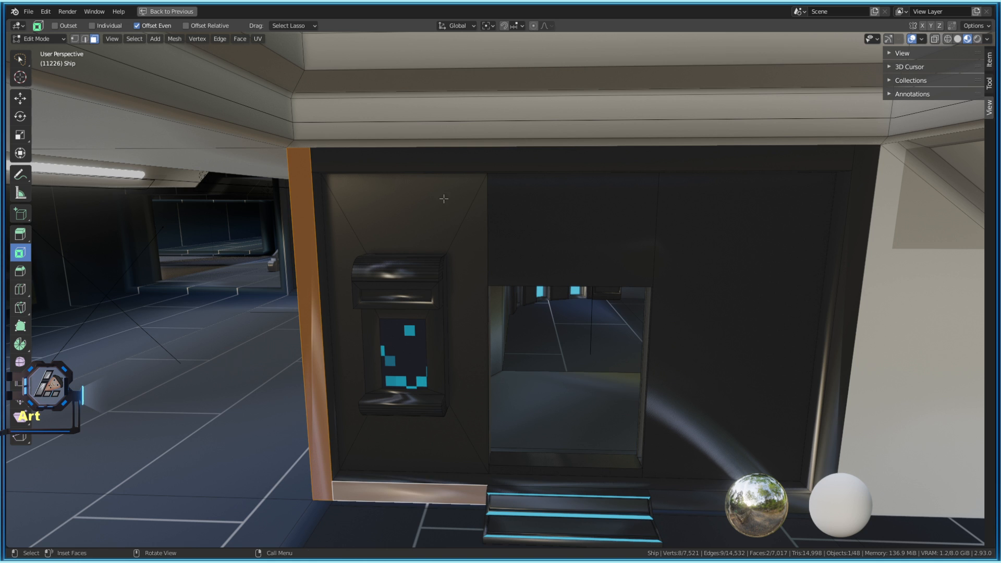
{"action": "left_click", "coordinate": [360, 163], "text": "shift"}
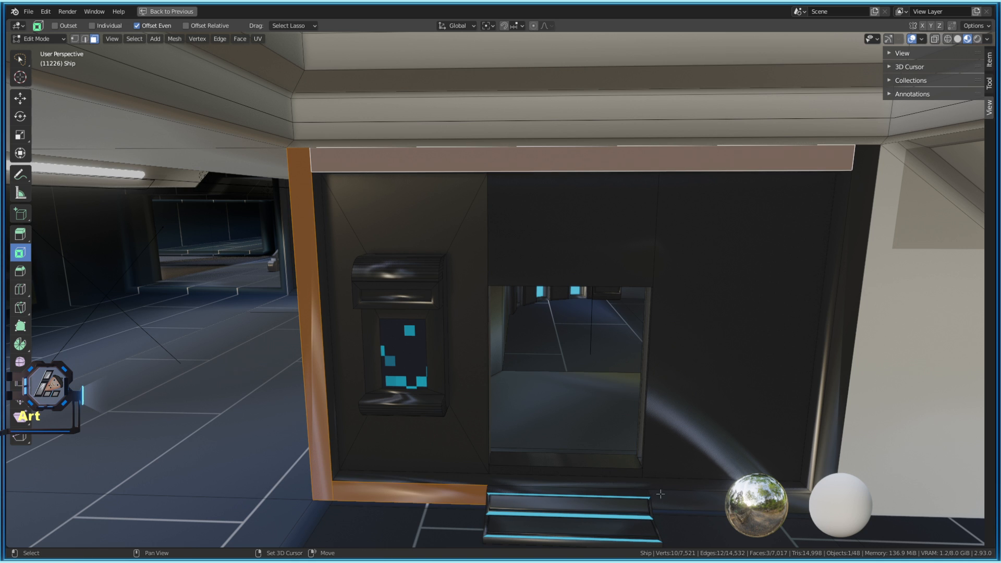
{"action": "left_click", "coordinate": [805, 382], "text": "shift"}
{"action": "left_click", "coordinate": [841, 318], "text": "shift"}
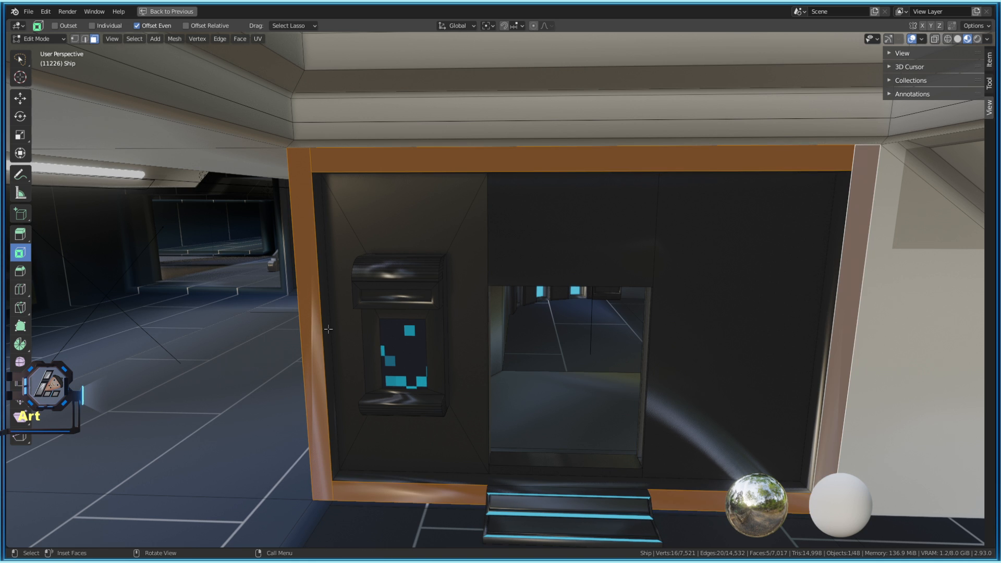
{"action": "key", "text": "Tab"}
{"action": "middle_click_drag", "start_coordinate": [328, 329], "coordinate": [288, 311]}
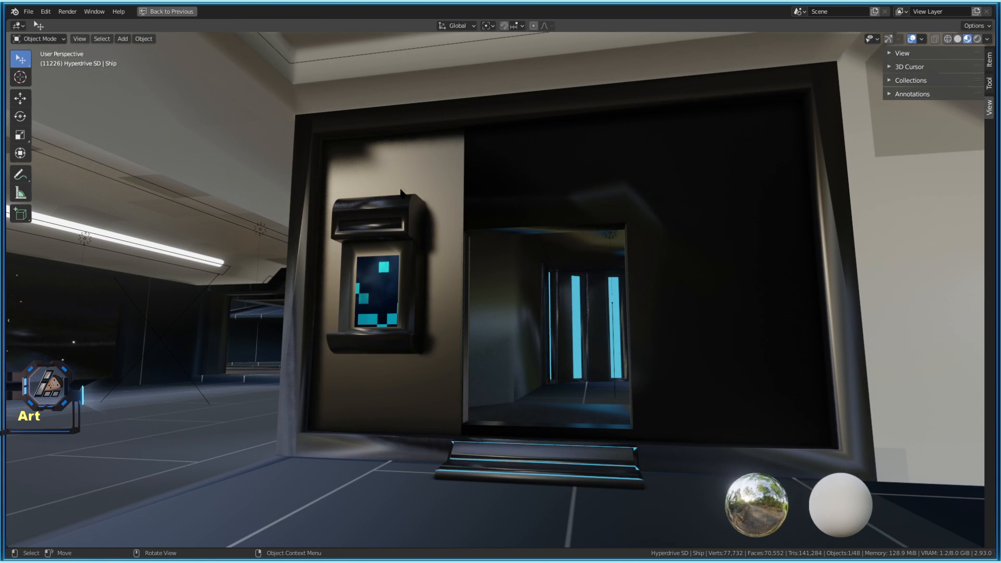
{"action": "left_click", "coordinate": [957, 38]}
{"action": "middle_click_drag", "start_coordinate": [428, 292], "coordinate": [386, 324]}
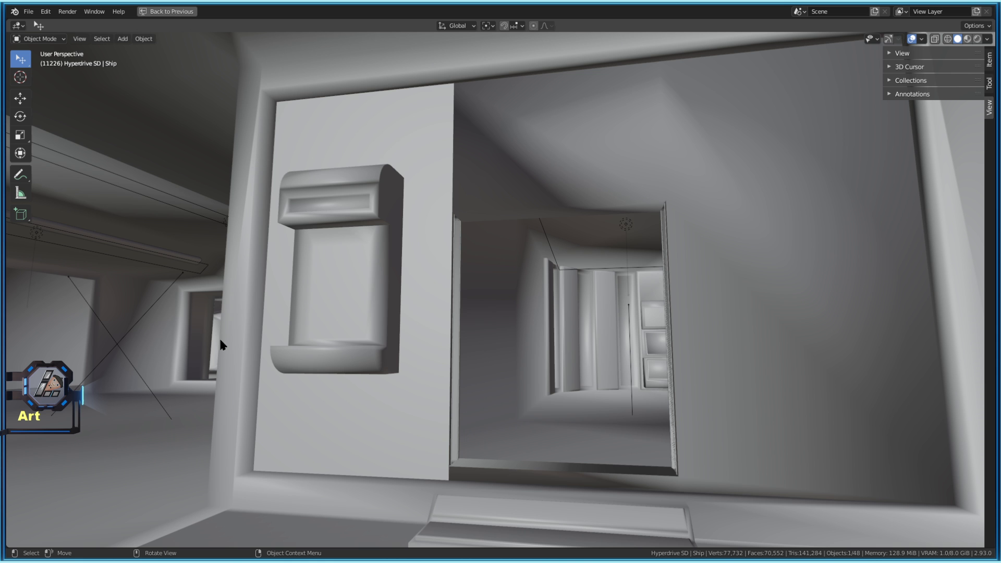
{"action": "left_click", "coordinate": [967, 38]}
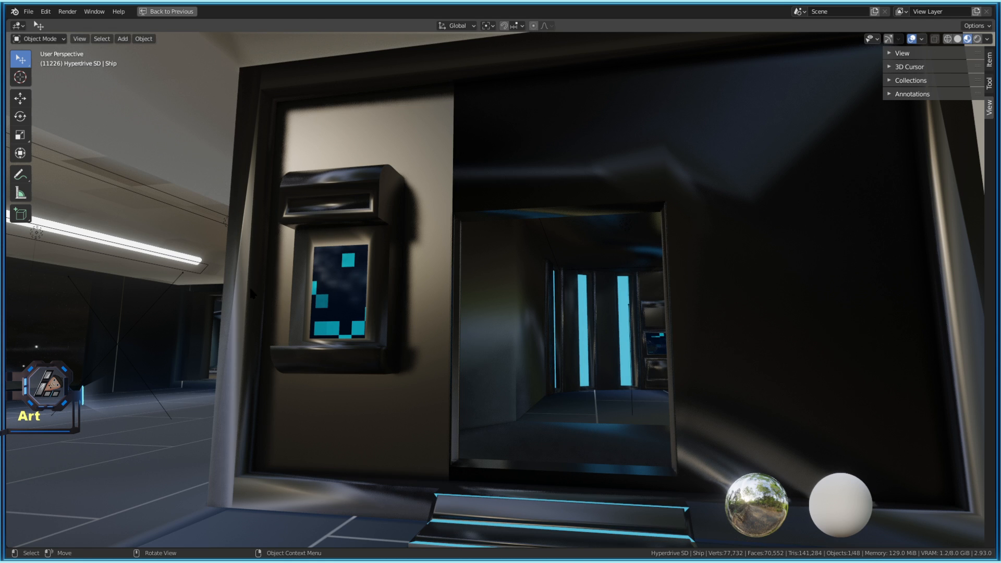
{"action": "key", "text": "Tab"}
{"action": "right_click", "coordinate": [306, 300]}
{"action": "left_click", "coordinate": [273, 299]}
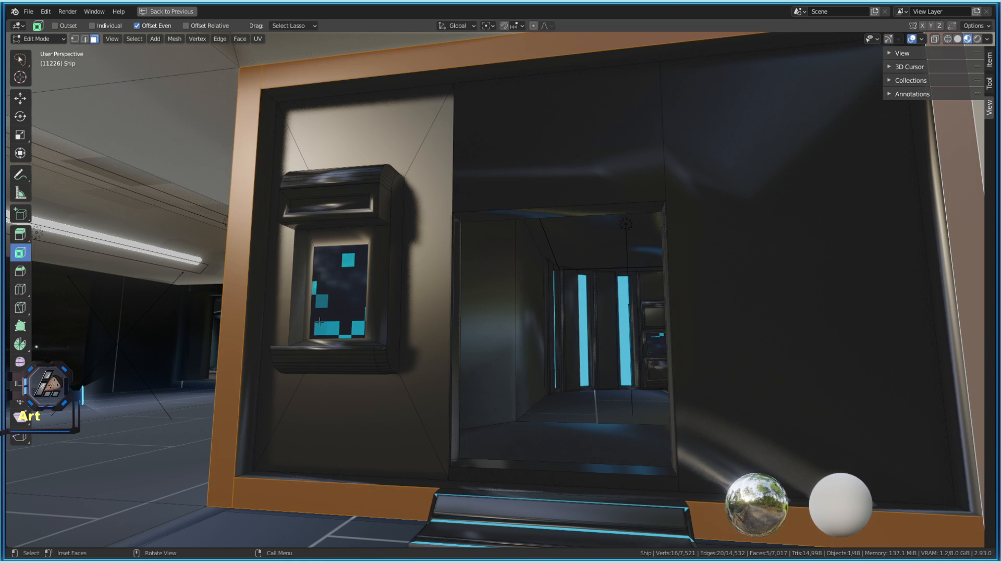
Examine the wall frame's shading up close and from farther back in Object Mode.
{"action": "middle_click_drag", "start_coordinate": [319, 322], "coordinate": [423, 358]}
{"action": "key", "text": "Tab"}
{"action": "middle_click_drag", "start_coordinate": [423, 313], "coordinate": [416, 345], "text": "shift"}
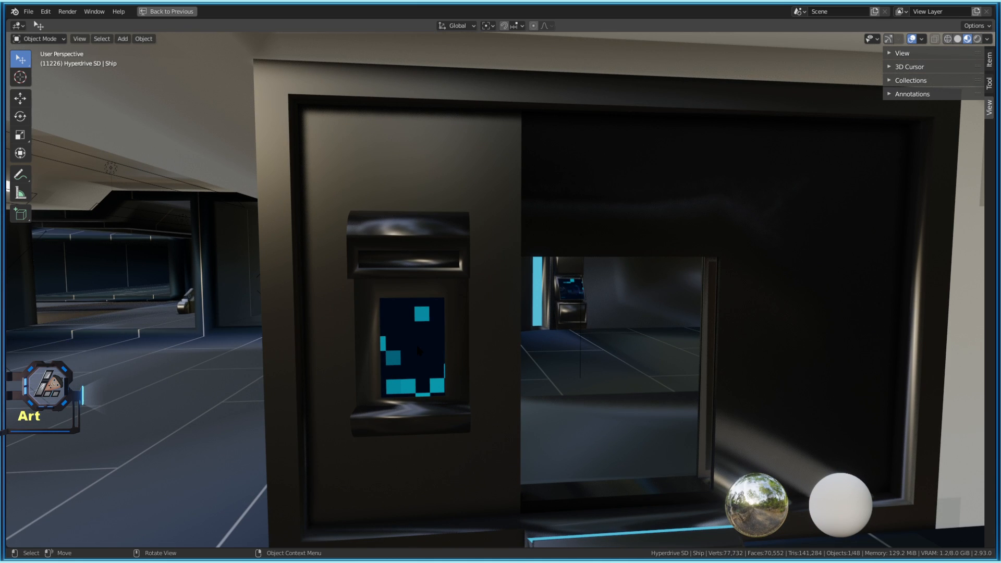
{"action": "key", "text": "Tab"}
{"action": "key", "text": "Tab"}
{"action": "key", "text": "shift+grave"}
{"action": "key", "text": "s"}
{"action": "left_click", "coordinate": [405, 275]}
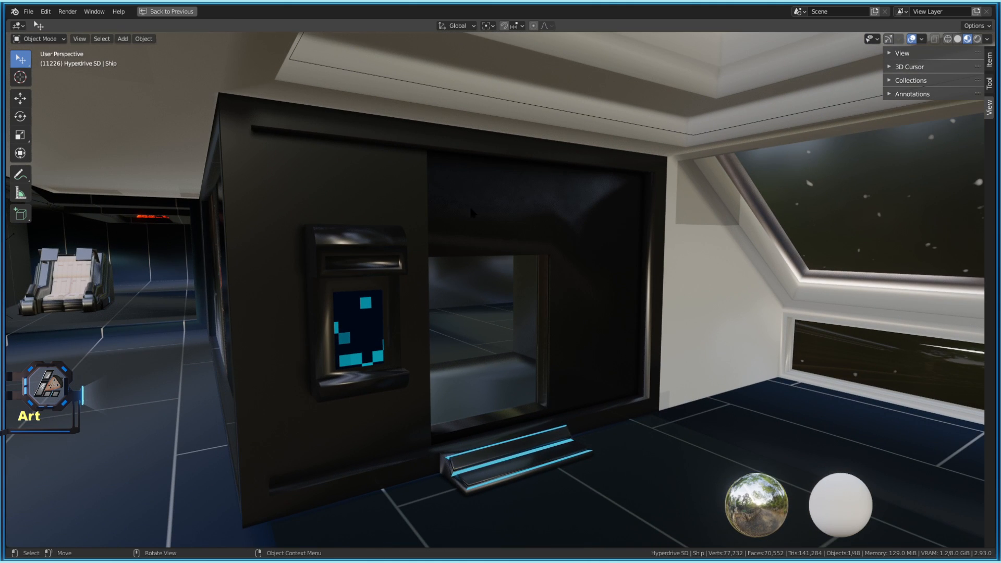
Shade flat the rectangular wall face directly above the doorway and return to Object Mode.
{"action": "key", "text": "Tab"}
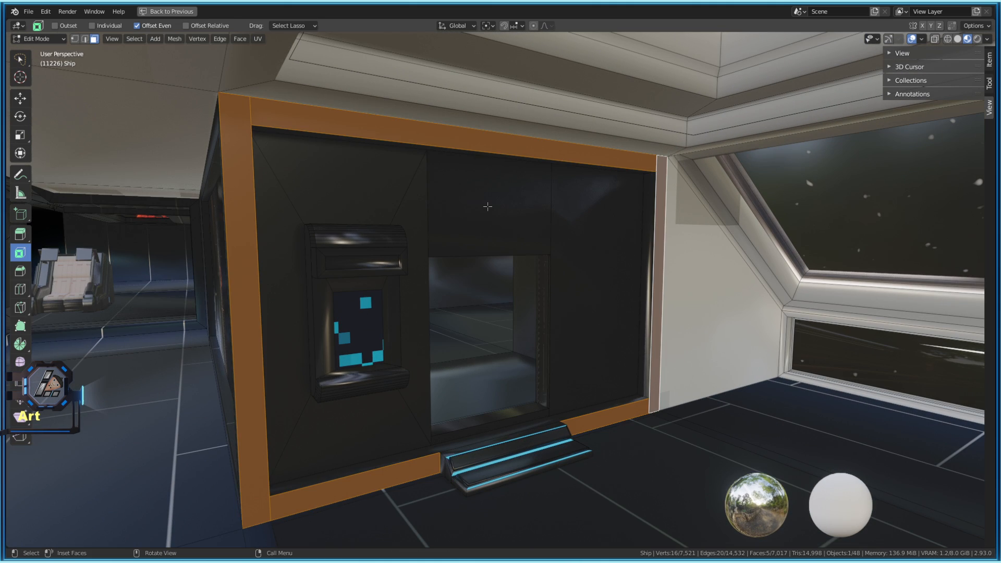
{"action": "left_click", "coordinate": [524, 236]}
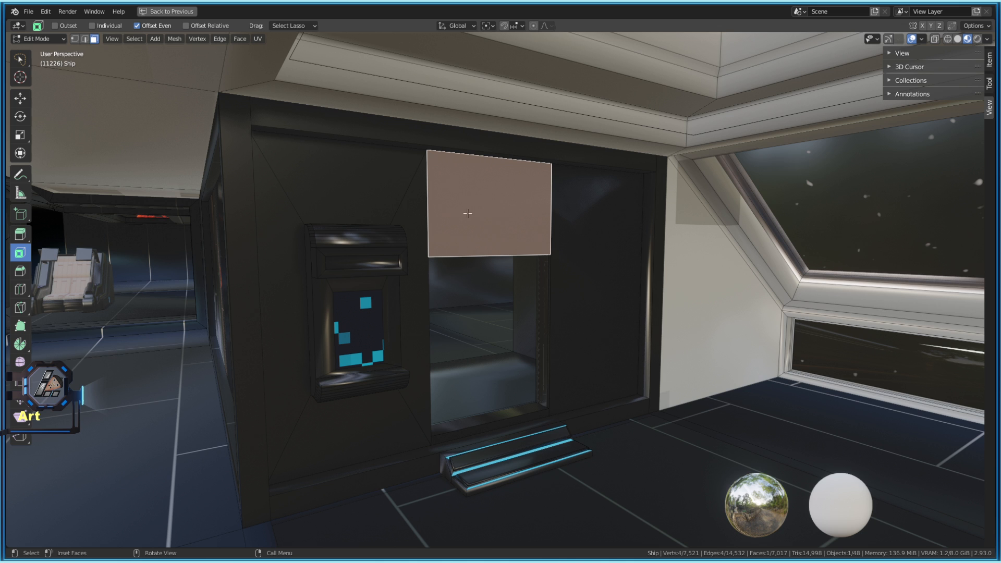
{"action": "right_click", "coordinate": [483, 205]}
{"action": "key", "text": "Escape"}
{"action": "key", "text": "Tab"}
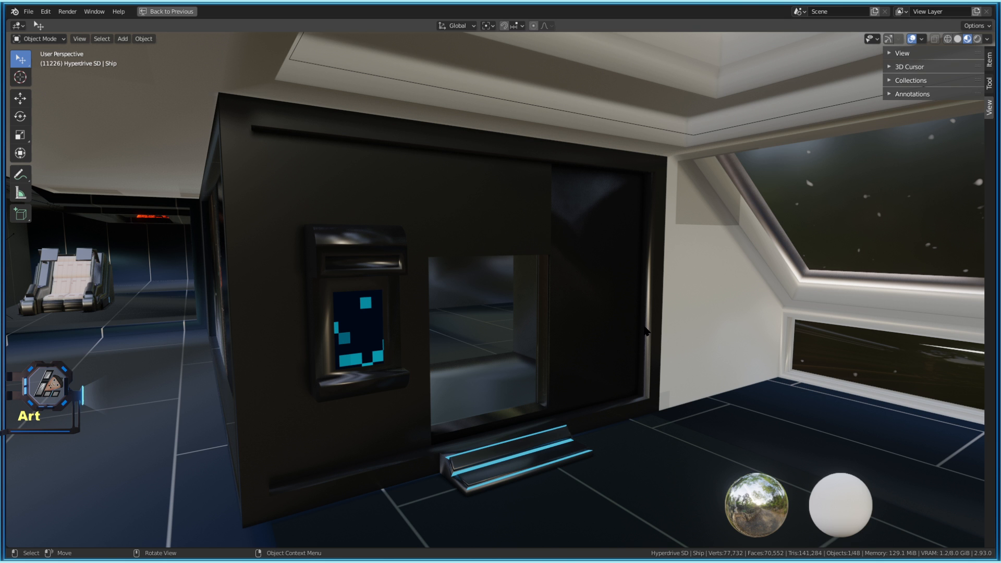
Walk through the ship's interior to inspect the wall's shading from different viewpoints.
{"action": "key", "text": "shift+grave"}
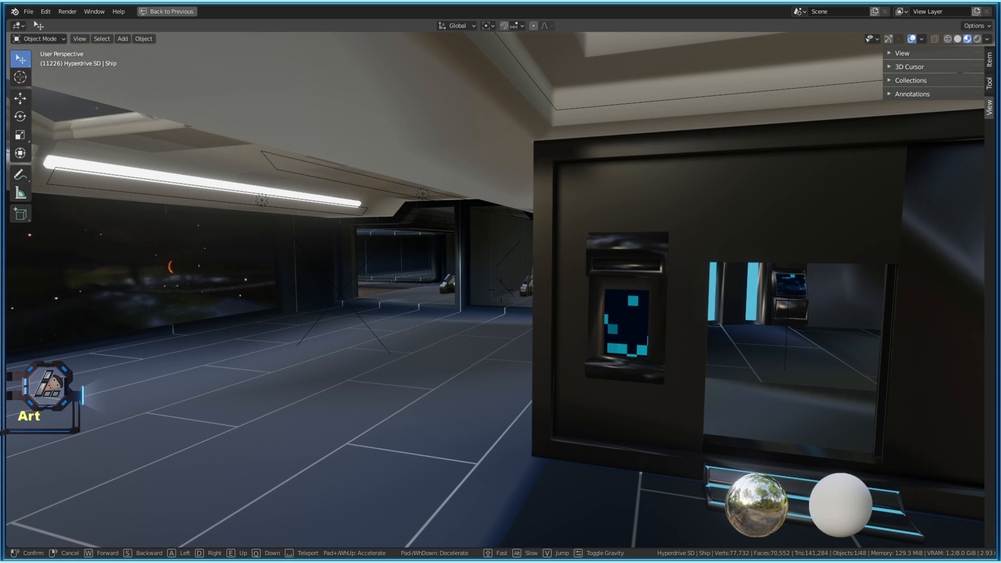
{"action": "key", "text": "a"}
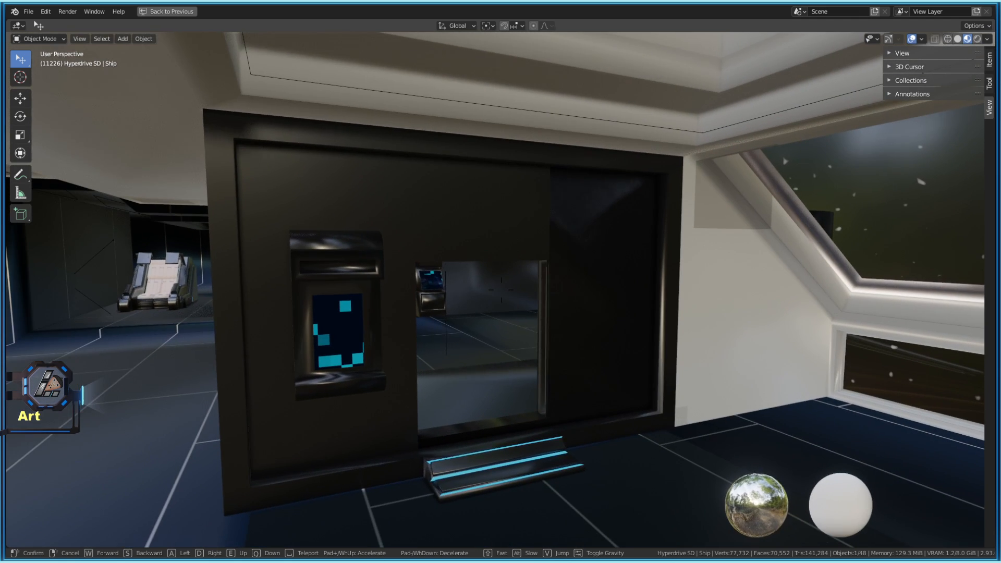
{"action": "left_click", "coordinate": [489, 321]}
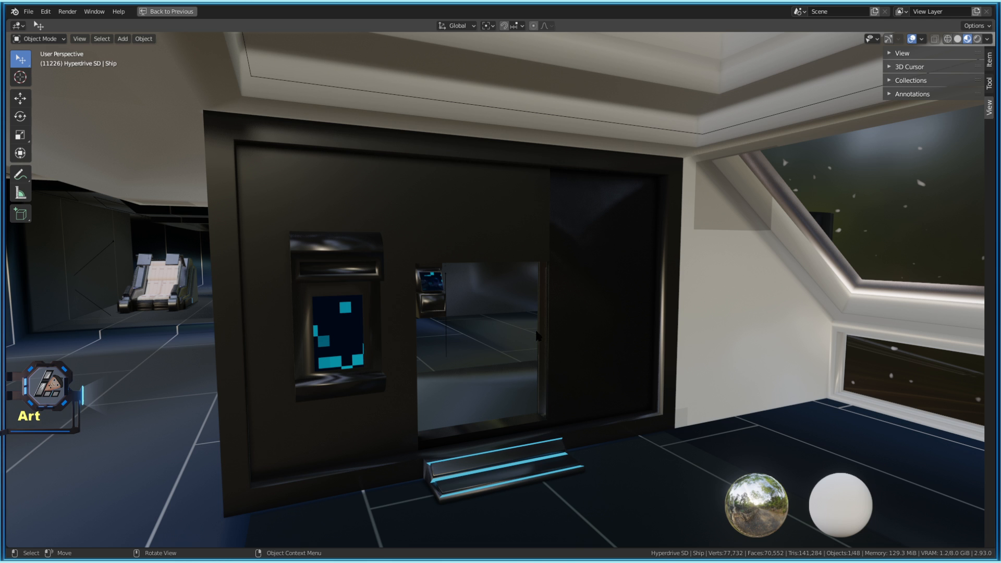
Hide all selectable objects in the scene and look around the remaining surroundings in Material Preview shading.
{"action": "key", "text": "a"}
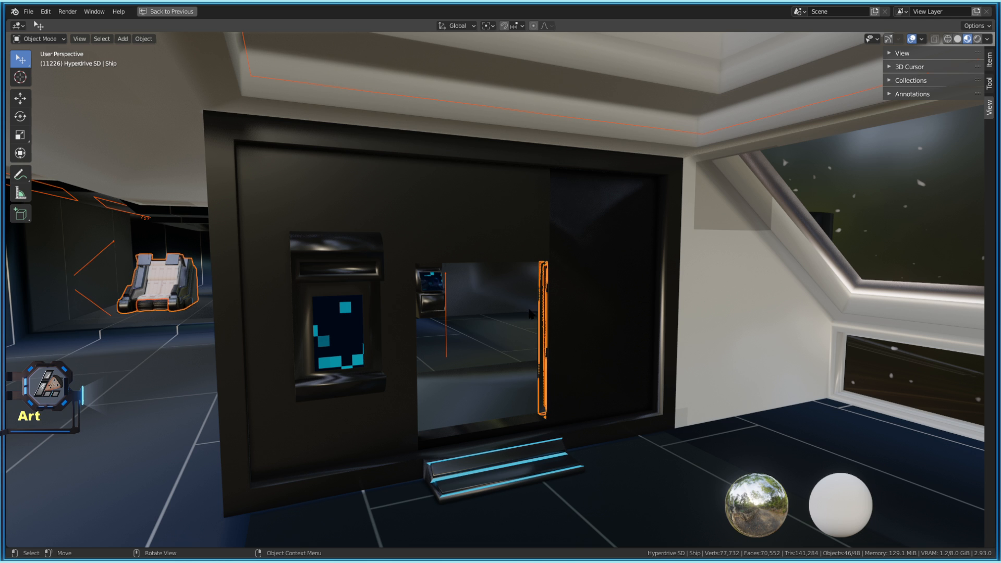
{"action": "key", "text": "h"}
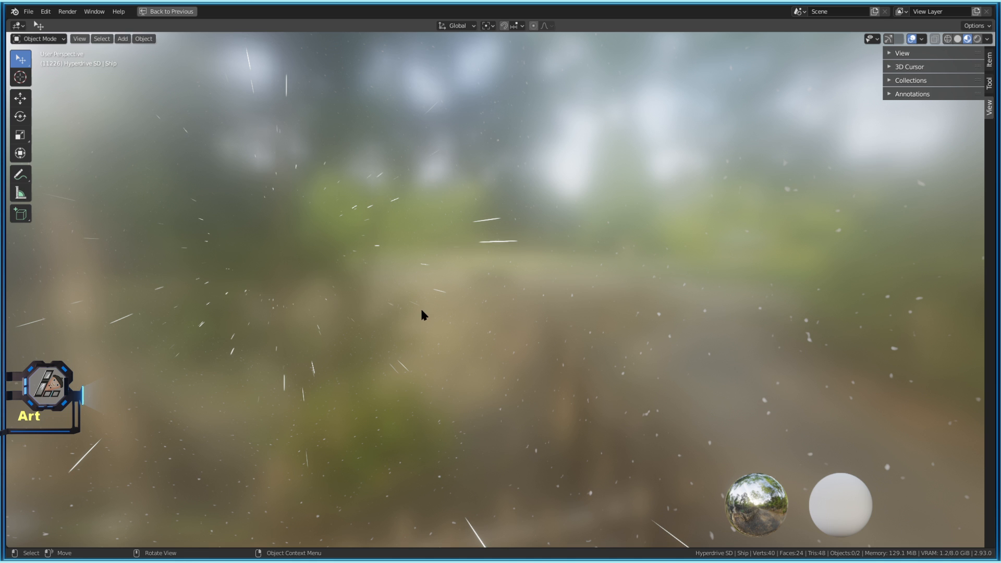
{"action": "left_click", "coordinate": [957, 39]}
{"action": "left_click", "coordinate": [968, 39]}
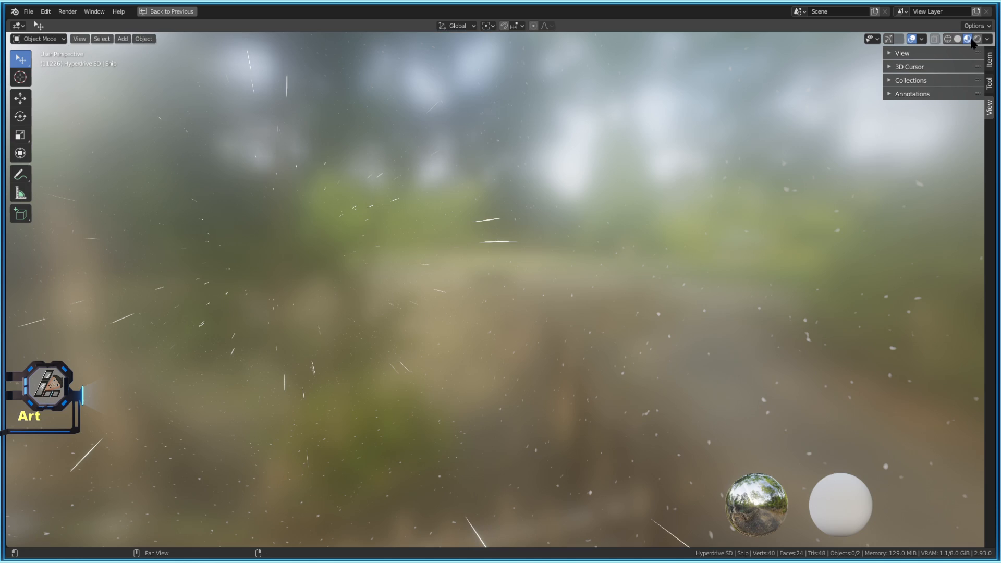
{"action": "middle_click_drag", "start_coordinate": [416, 322], "coordinate": [386, 308]}
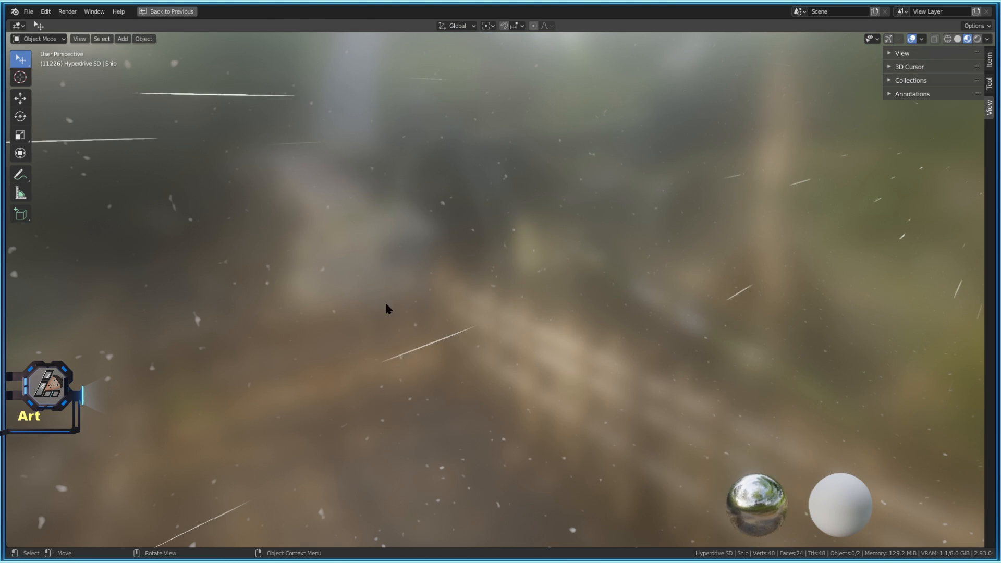
{"action": "mouse_move", "coordinate": [507, 279]}
{"action": "middle_mouse_down"}
{"action": "mouse_move", "coordinate": [497, 276]}
{"action": "mouse_move", "coordinate": [510, 259]}
{"action": "middle_mouse_up"}
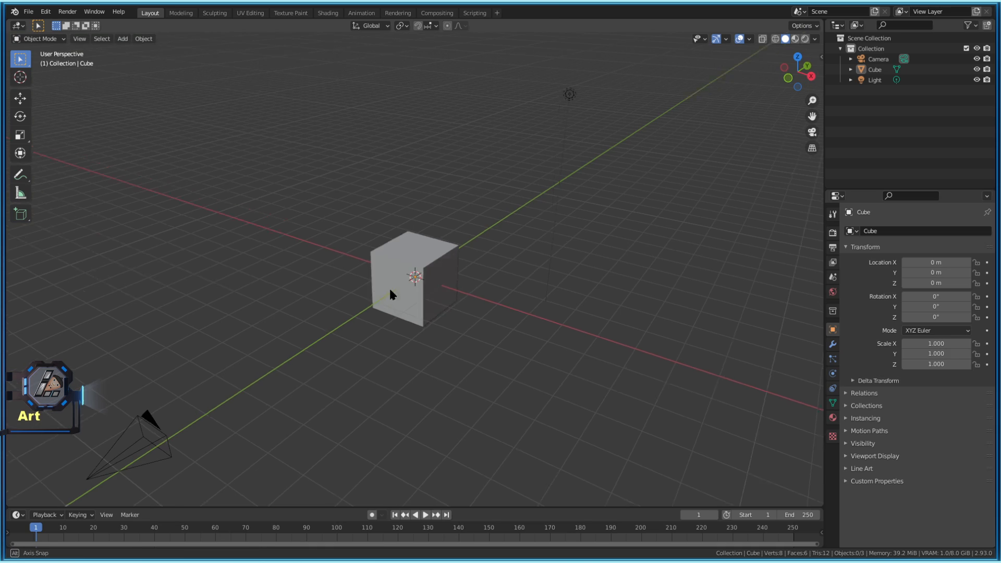
Shade the default cube smooth and look at its shading from another angle.
{"action": "middle_click_drag", "start_coordinate": [389, 286], "coordinate": [592, 308]}
{"action": "scroll", "coordinate": [427, 286], "scroll_direction": "up", "scroll_amount": 3}
{"action": "left_click", "coordinate": [454, 269]}
{"action": "right_click", "coordinate": [458, 272]}
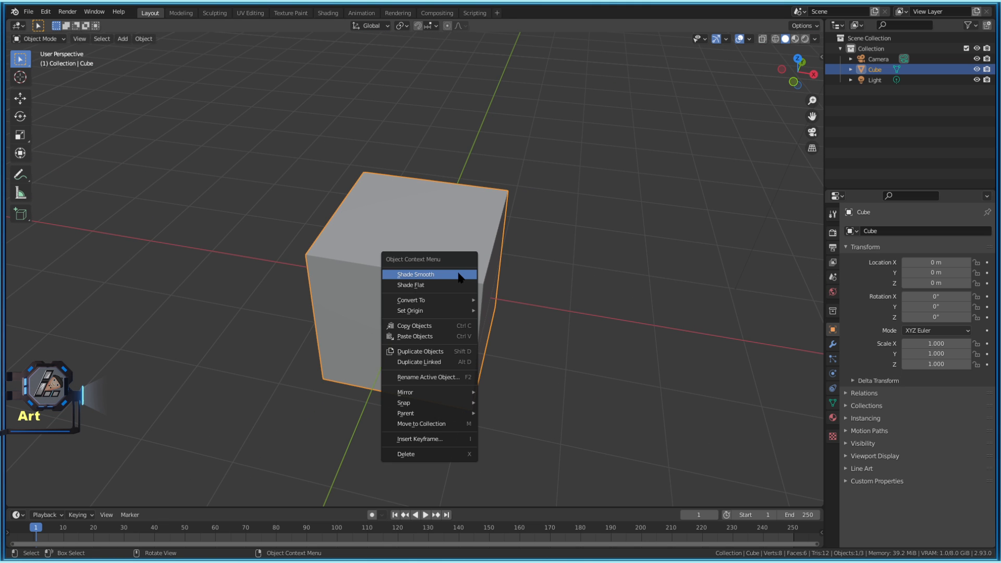
{"action": "left_click", "coordinate": [448, 275]}
{"action": "mouse_move", "coordinate": [449, 275]}
{"action": "middle_mouse_down"}
{"action": "mouse_move", "coordinate": [608, 381]}
{"action": "mouse_move", "coordinate": [474, 358]}
{"action": "mouse_move", "coordinate": [561, 315]}
{"action": "mouse_move", "coordinate": [553, 359]}
{"action": "mouse_move", "coordinate": [470, 334]}
{"action": "mouse_move", "coordinate": [529, 321]}
{"action": "mouse_move", "coordinate": [532, 306]}
{"action": "mouse_move", "coordinate": [513, 286]}
{"action": "middle_mouse_up"}
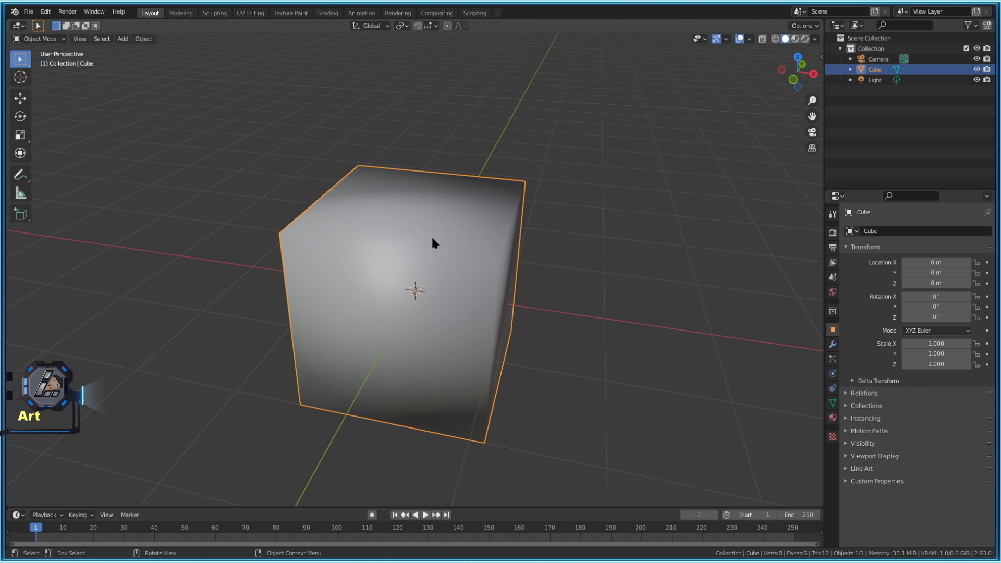
Add a Bevel modifier to the smooth-shaded cube.
{"action": "left_click", "coordinate": [833, 345]}
{"action": "left_click", "coordinate": [886, 231]}
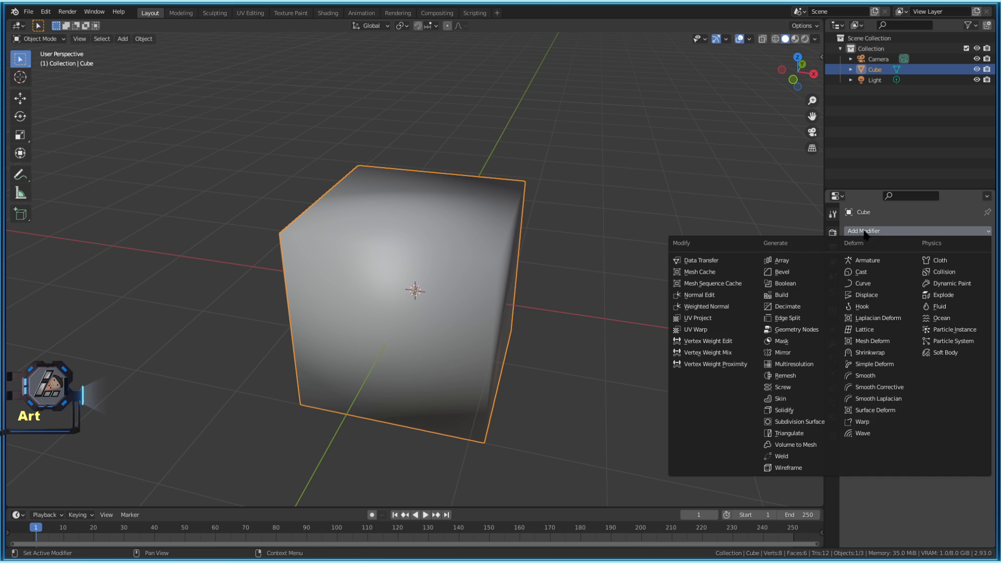
{"action": "left_click", "coordinate": [802, 277]}
{"action": "middle_click_drag", "start_coordinate": [609, 297], "coordinate": [604, 299]}
Set the cube's bevel to the Percent width type with a width of 2.73% and 3 segments.
{"action": "left_click", "coordinate": [941, 321]}
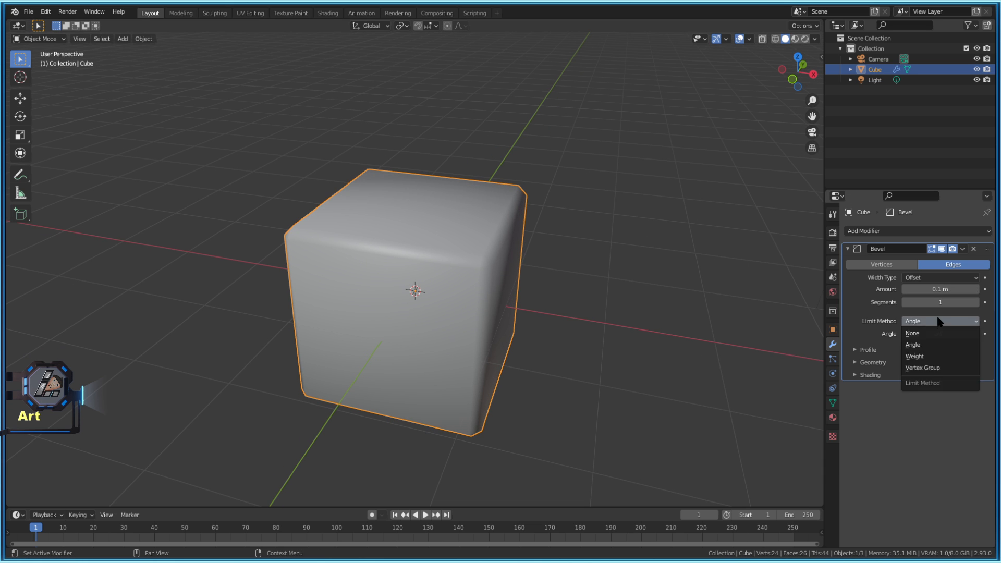
{"action": "left_click", "coordinate": [941, 277]}
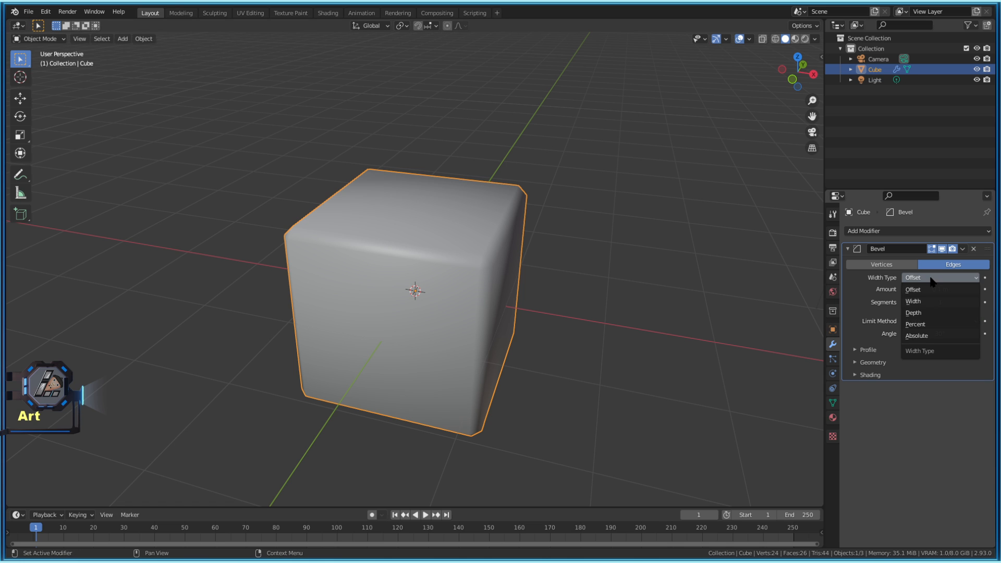
{"action": "left_click", "coordinate": [921, 324]}
{"action": "scroll", "coordinate": [938, 303], "scroll_direction": "up", "scroll_amount": 2, "text": "ctrl"}
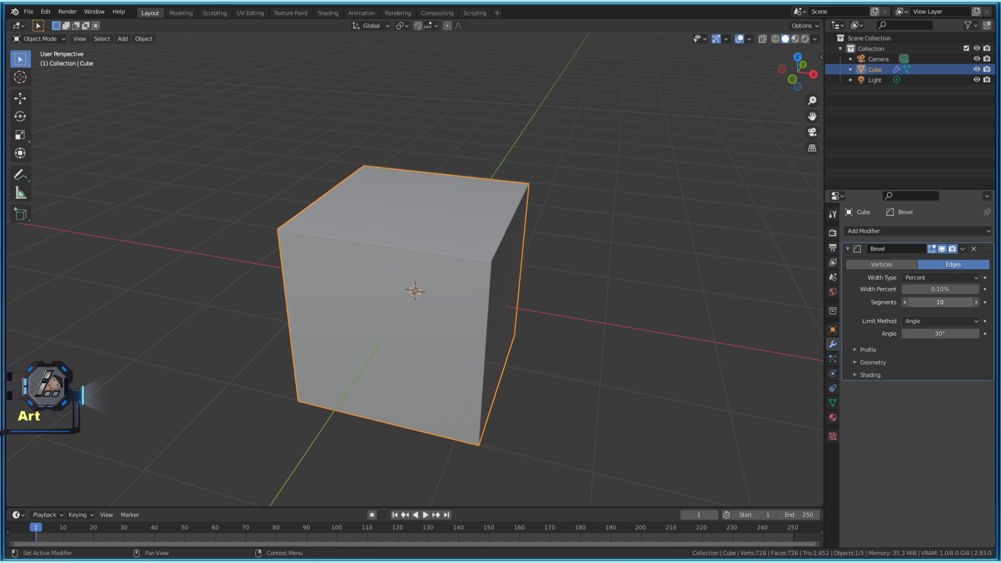
{"action": "left_click_drag", "start_coordinate": [940, 289], "coordinate": [954, 289]}
{"action": "middle_click_drag", "start_coordinate": [389, 246], "coordinate": [565, 313]}
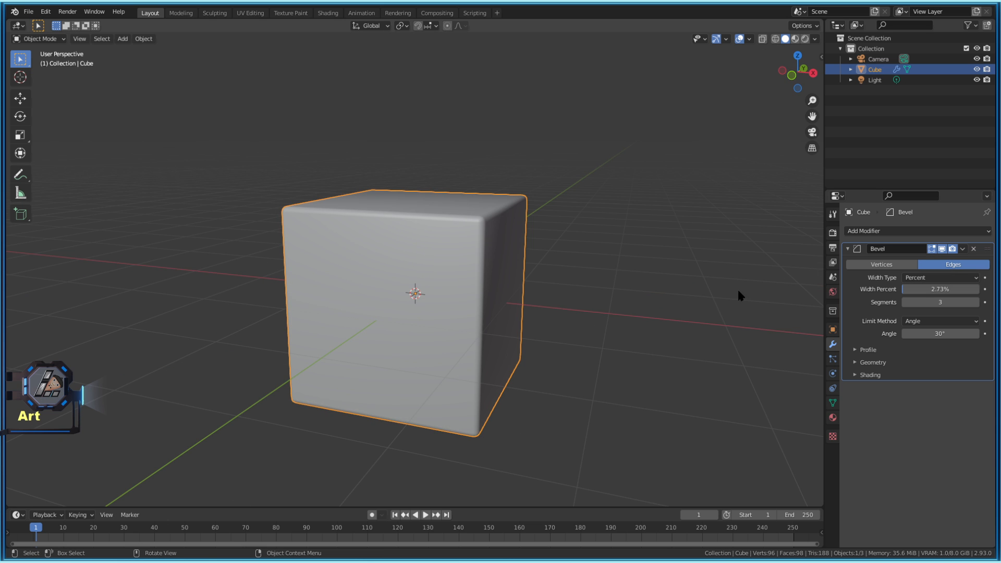
Shade the beveled cube flat, deselect it and inspect its beveled edges up close.
{"action": "middle_click_drag", "start_coordinate": [738, 293], "coordinate": [533, 248]}
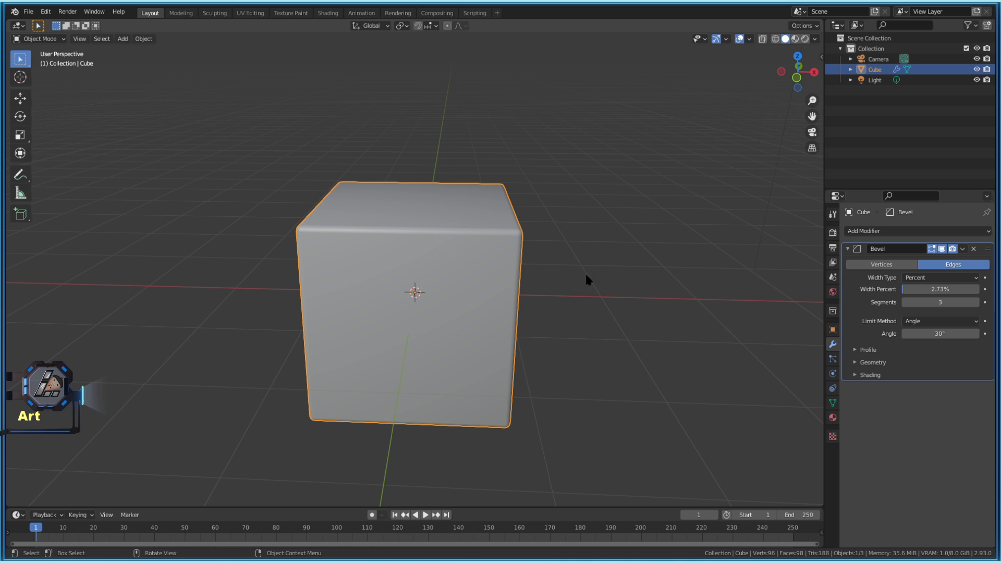
{"action": "right_click", "coordinate": [441, 274]}
{"action": "left_click", "coordinate": [409, 289]}
{"action": "left_click", "coordinate": [619, 305]}
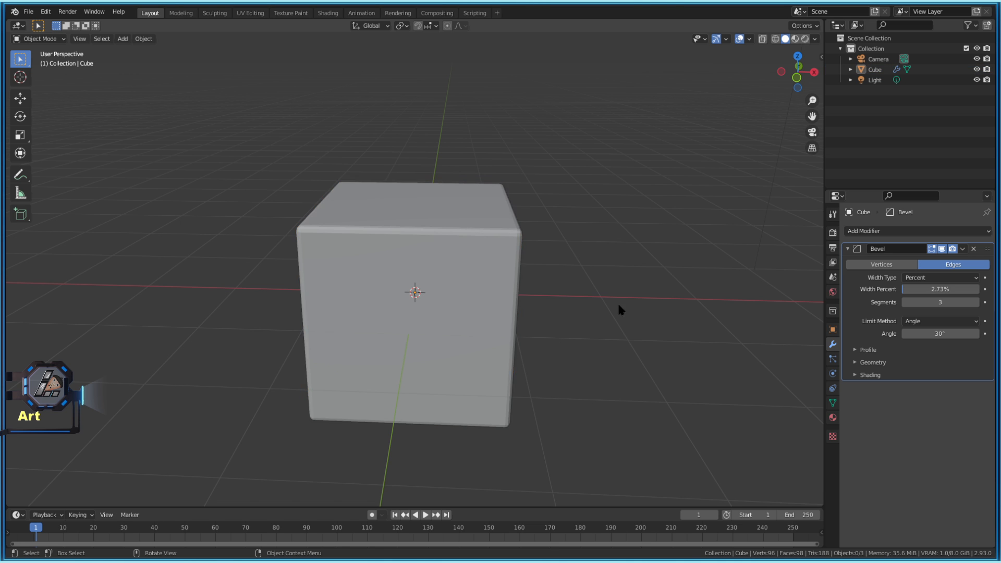
{"action": "middle_click_drag", "start_coordinate": [619, 311], "coordinate": [457, 282]}
{"action": "scroll", "coordinate": [457, 282], "scroll_direction": "up", "scroll_amount": 2}
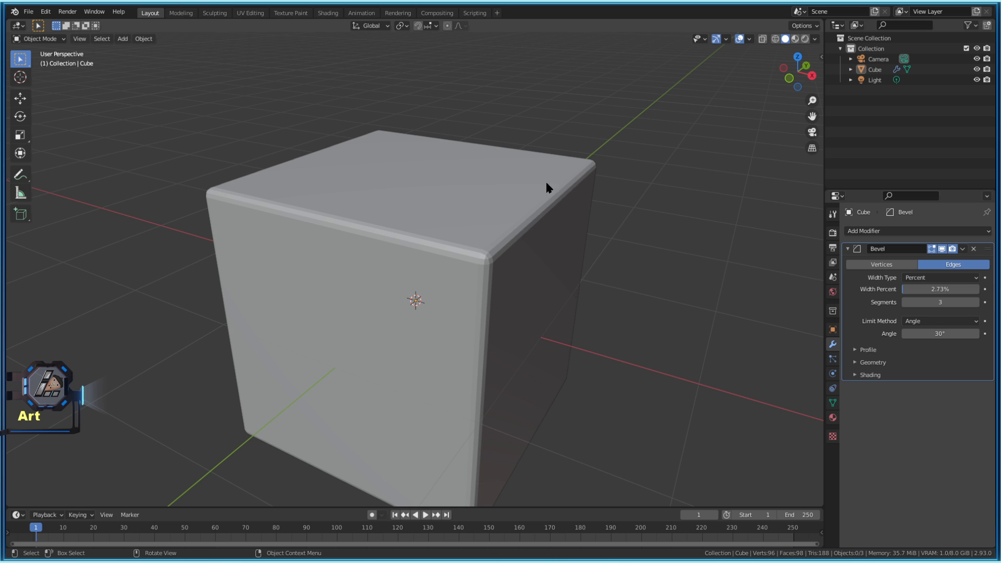
Select the beveled cube, shade it smooth and look at its softened edges from several angles.
{"action": "right_click", "coordinate": [475, 243]}
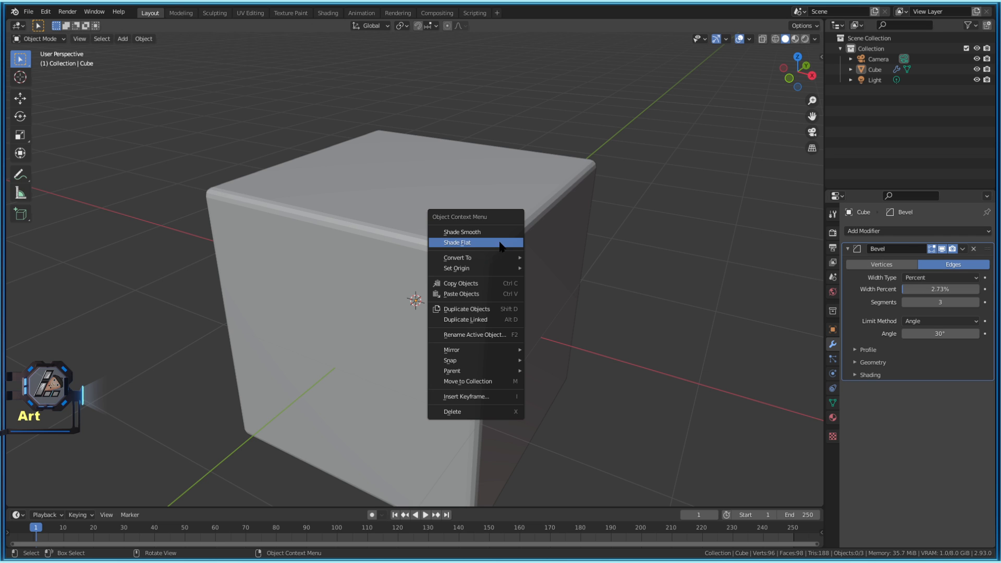
{"action": "left_click", "coordinate": [477, 234]}
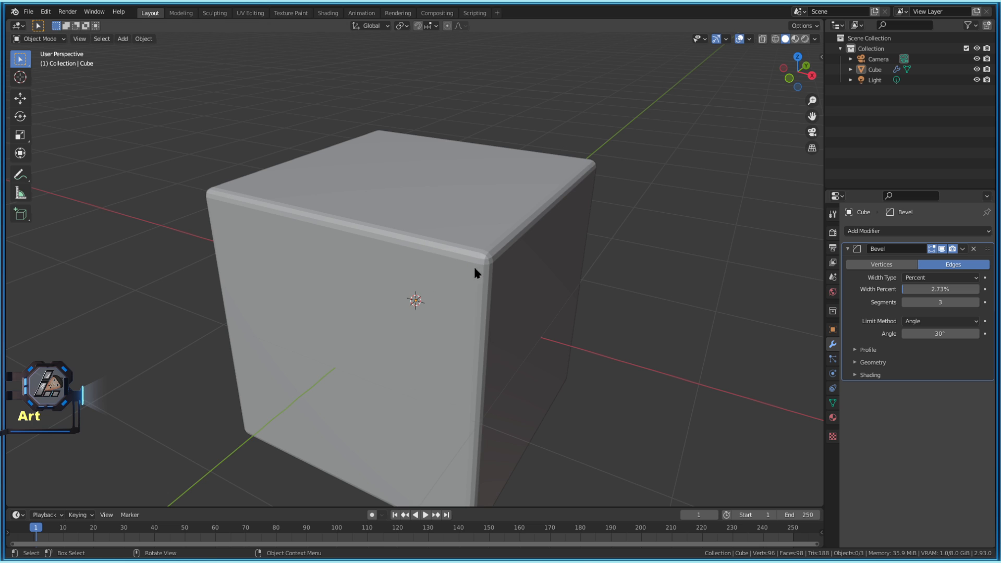
{"action": "left_click", "coordinate": [502, 269]}
{"action": "right_click", "coordinate": [471, 275]}
{"action": "left_click", "coordinate": [459, 277]}
{"action": "middle_click_drag", "start_coordinate": [483, 305], "coordinate": [470, 289]}
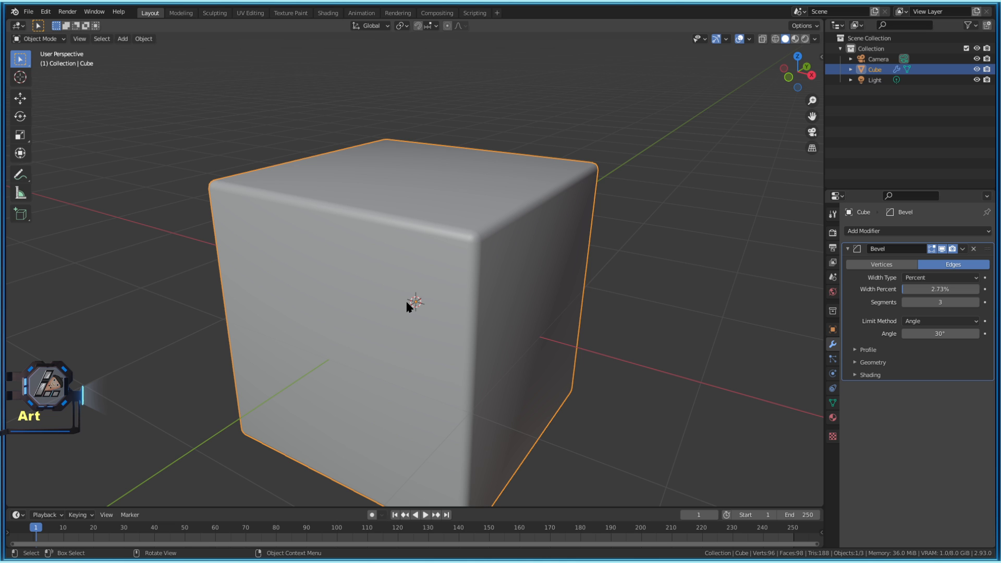
{"action": "middle_click_drag", "start_coordinate": [509, 305], "coordinate": [453, 319]}
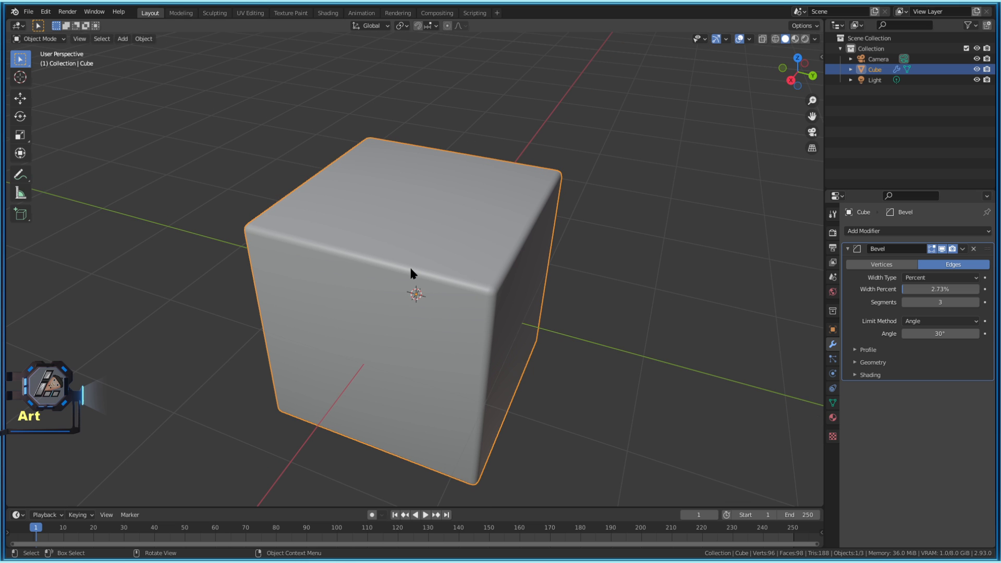
{"action": "middle_click_drag", "start_coordinate": [406, 275], "coordinate": [458, 268]}
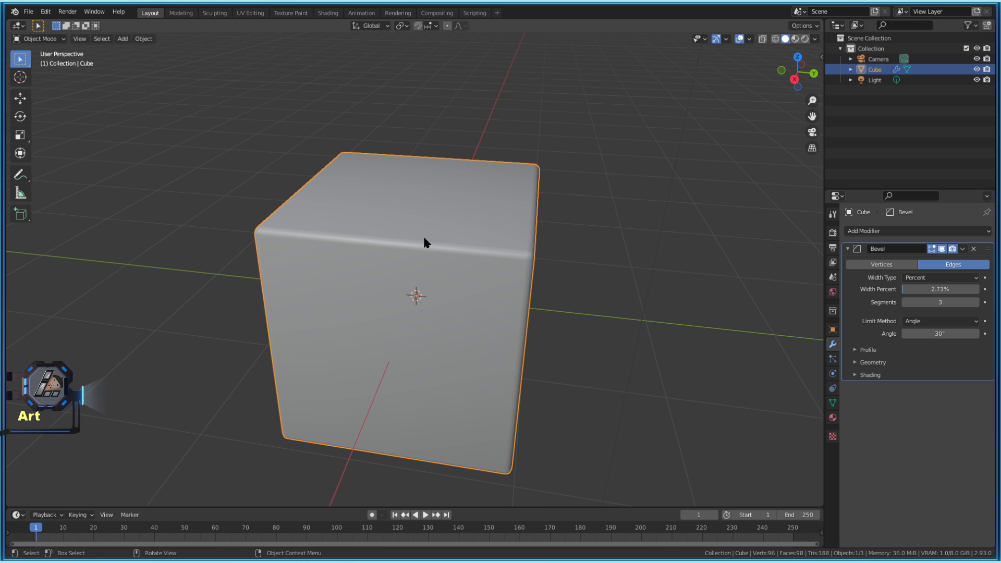
{"action": "key", "text": "Tab"}
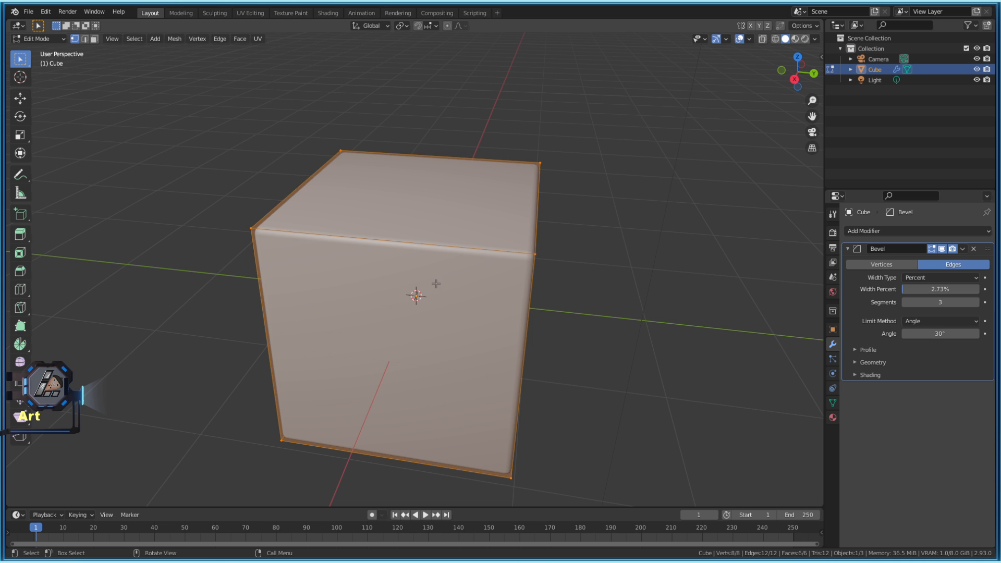
{"action": "middle_click_drag", "start_coordinate": [435, 284], "coordinate": [474, 229]}
{"action": "key", "text": "Tab"}
{"action": "left_click", "coordinate": [896, 232]}
{"action": "left_click", "coordinate": [882, 231]}
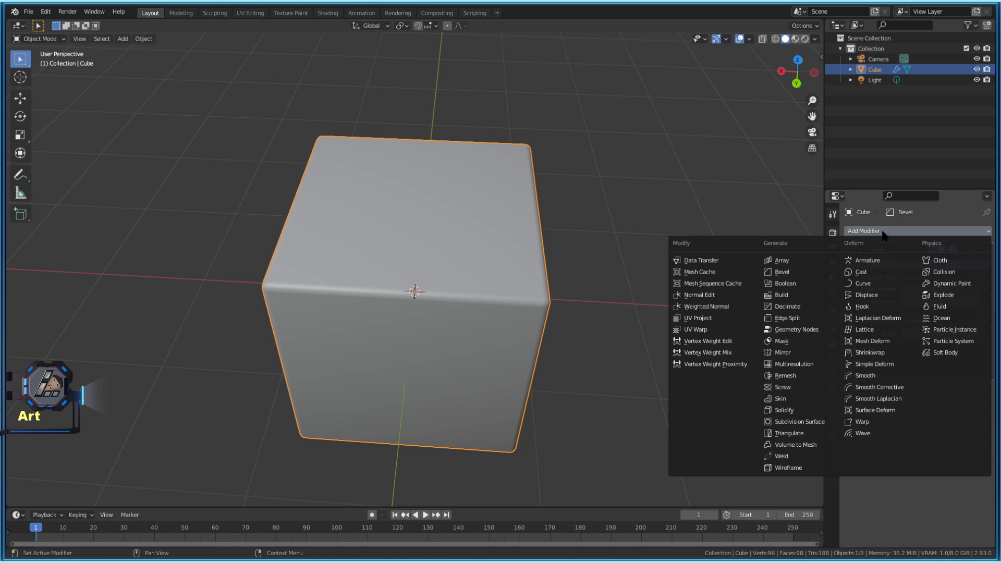
{"action": "key", "text": "Tab"}
{"action": "middle_click_drag", "start_coordinate": [376, 309], "coordinate": [413, 297]}
{"action": "key", "text": "3"}
{"action": "left_click", "coordinate": [316, 300]}
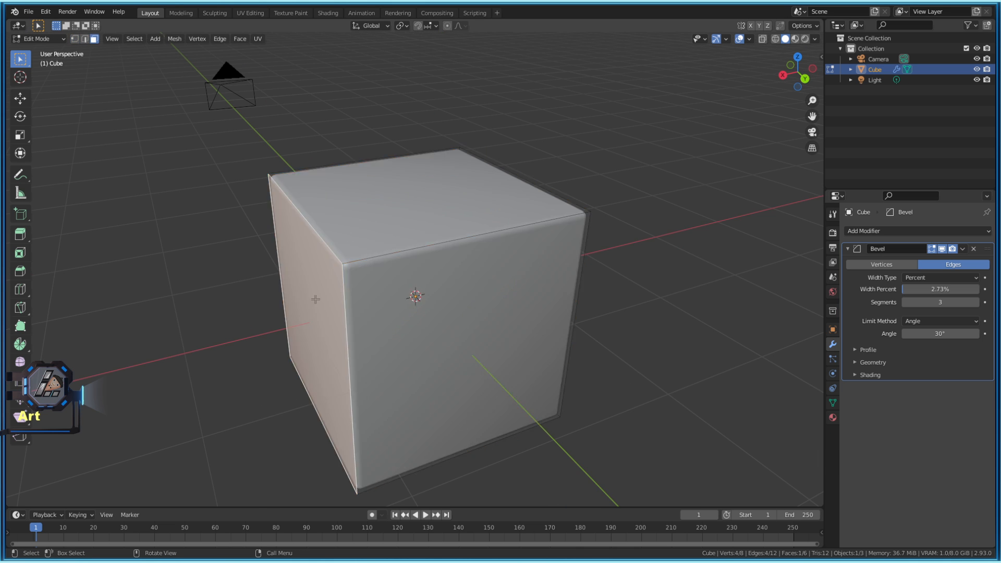
{"action": "middle_click_drag", "start_coordinate": [345, 311], "coordinate": [356, 286]}
{"action": "key", "text": "Tab"}
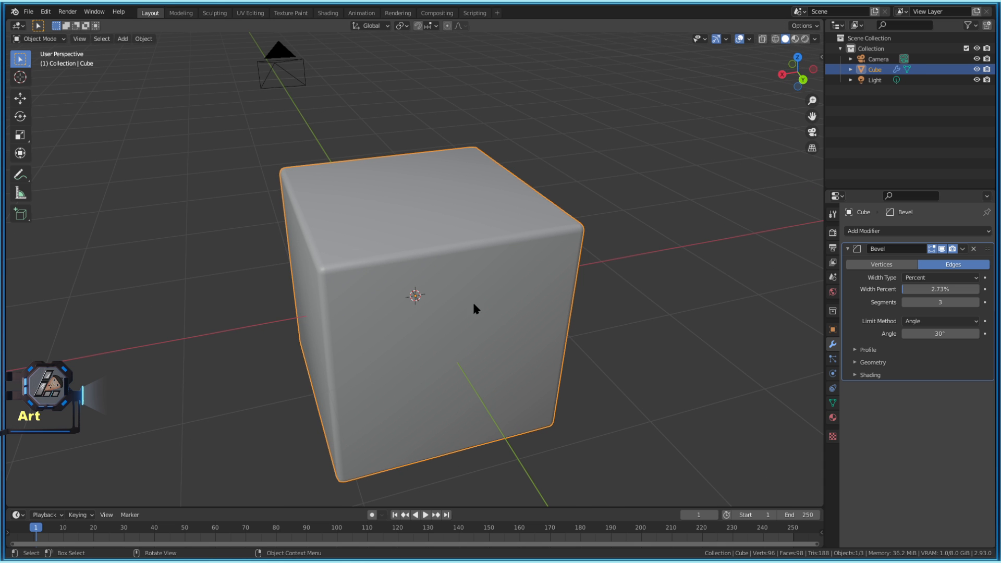
{"action": "middle_click_drag", "start_coordinate": [474, 308], "coordinate": [437, 270]}
Add a centered vertical loop cut that splits the cube in half along the X axis.
{"action": "key", "text": "Tab"}
{"action": "key", "text": "ctrl+r"}
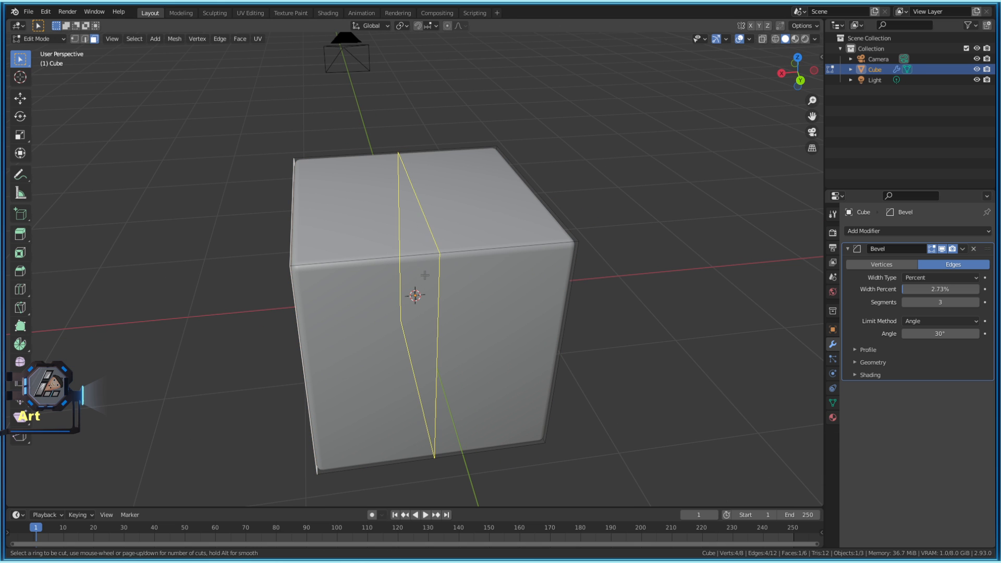
{"action": "left_click", "coordinate": [425, 275]}
{"action": "right_click", "coordinate": [425, 274]}
Delete the cube's faces on the positive X side of the center cut, leaving an open half.
{"action": "middle_click_drag", "start_coordinate": [336, 325], "coordinate": [357, 328]}
{"action": "key", "text": "3"}
{"action": "left_click", "coordinate": [326, 305]}
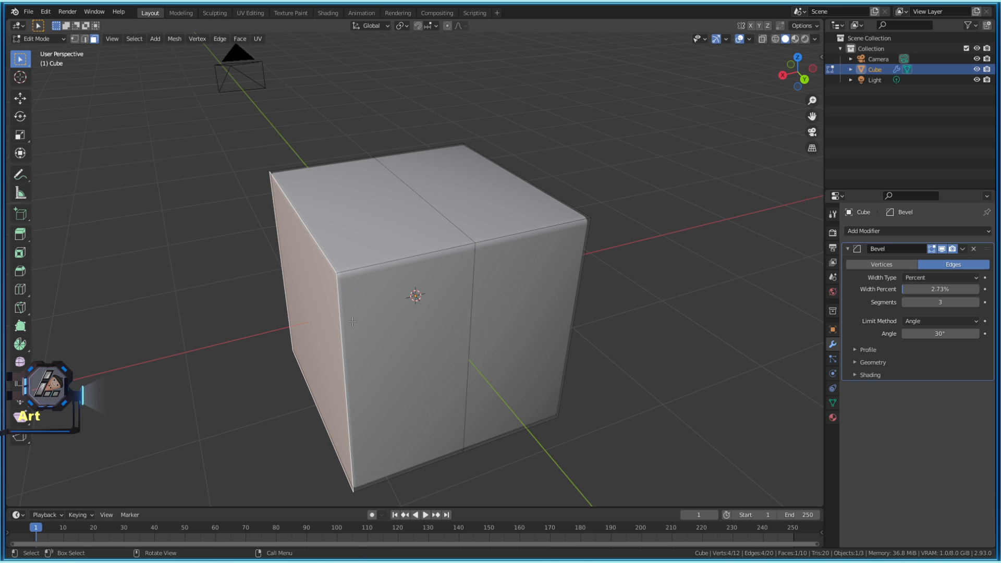
{"action": "left_click", "coordinate": [352, 322], "text": "alt+shift"}
{"action": "key", "text": "x"}
{"action": "left_click", "coordinate": [334, 276]}
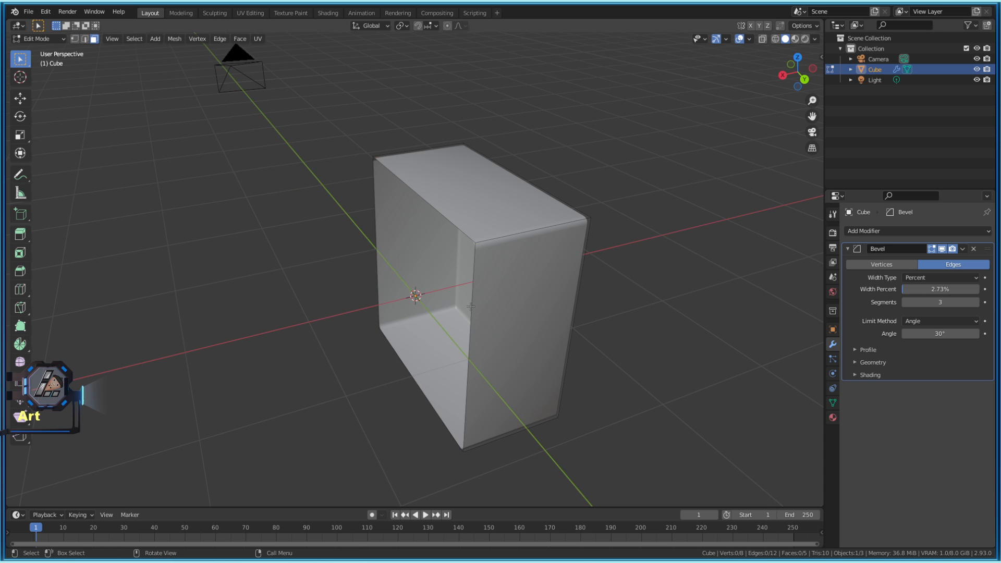
Select the edge loop around the half cube's open side and inspect that boundary.
{"action": "middle_click_drag", "start_coordinate": [471, 307], "coordinate": [468, 306]}
{"action": "key", "text": "2"}
{"action": "key", "text": "1"}
{"action": "left_click", "coordinate": [481, 243], "text": "alt"}
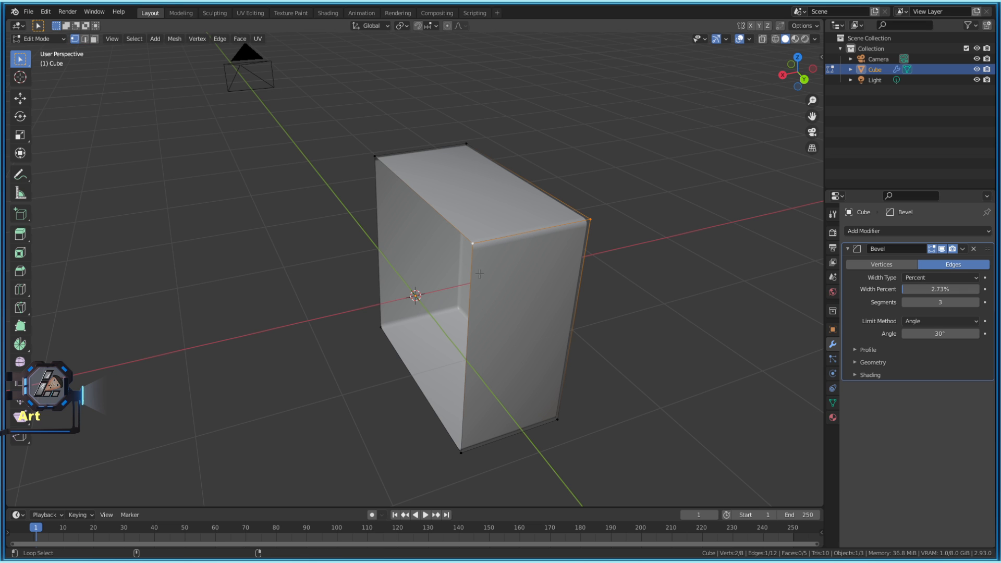
{"action": "left_click", "coordinate": [463, 454], "text": "alt+shift"}
{"action": "left_click", "coordinate": [383, 327], "text": "alt+shift"}
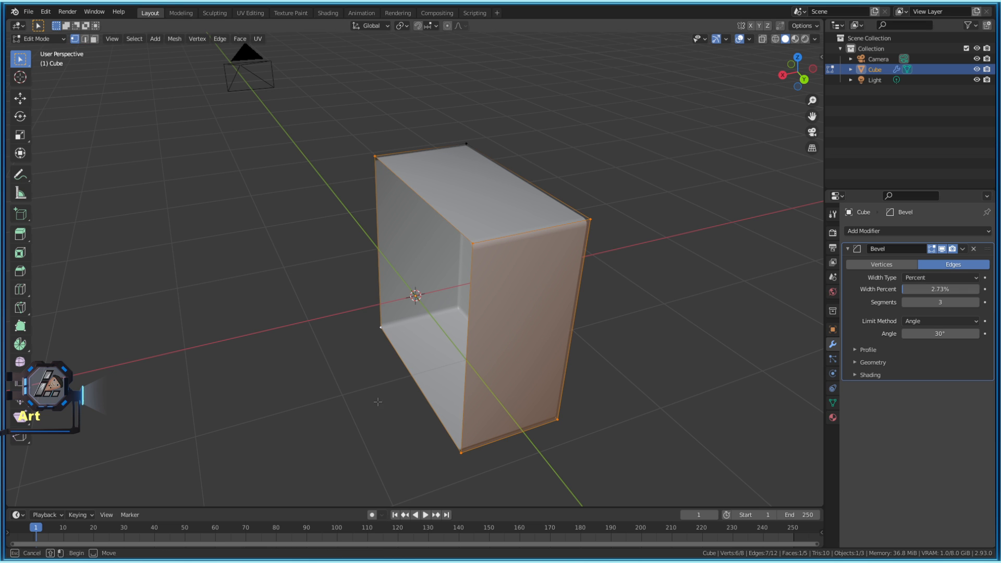
{"action": "key", "text": "2"}
{"action": "key", "text": "alt+a"}
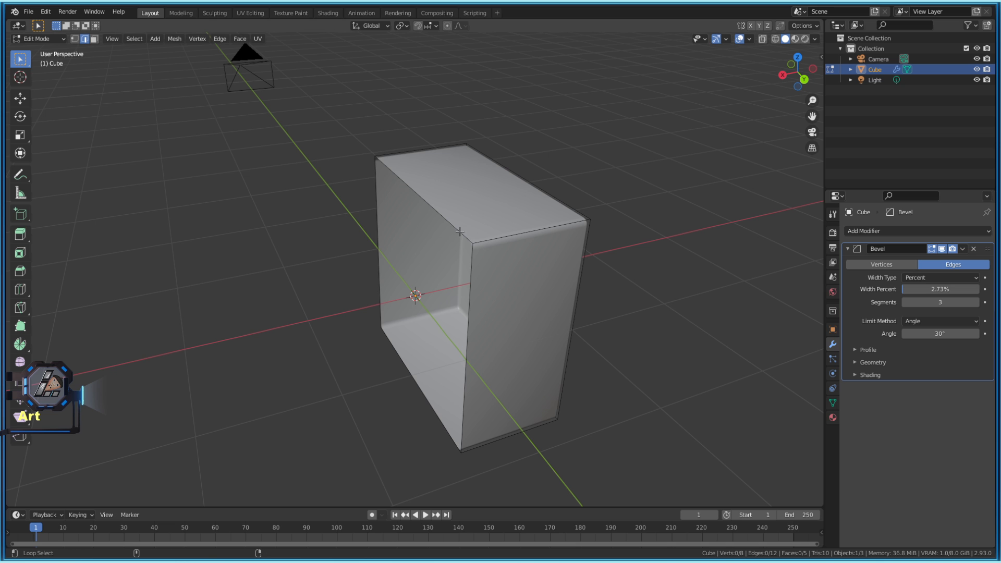
{"action": "left_click", "coordinate": [473, 255], "text": "alt"}
{"action": "middle_click_drag", "start_coordinate": [473, 254], "coordinate": [509, 318]}
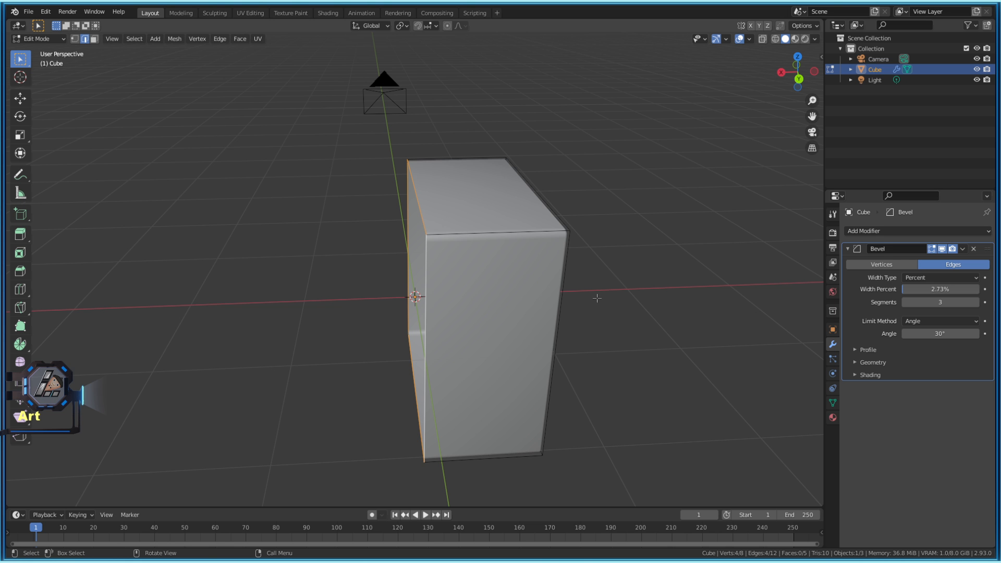
{"action": "middle_click_drag", "start_coordinate": [597, 298], "coordinate": [602, 343]}
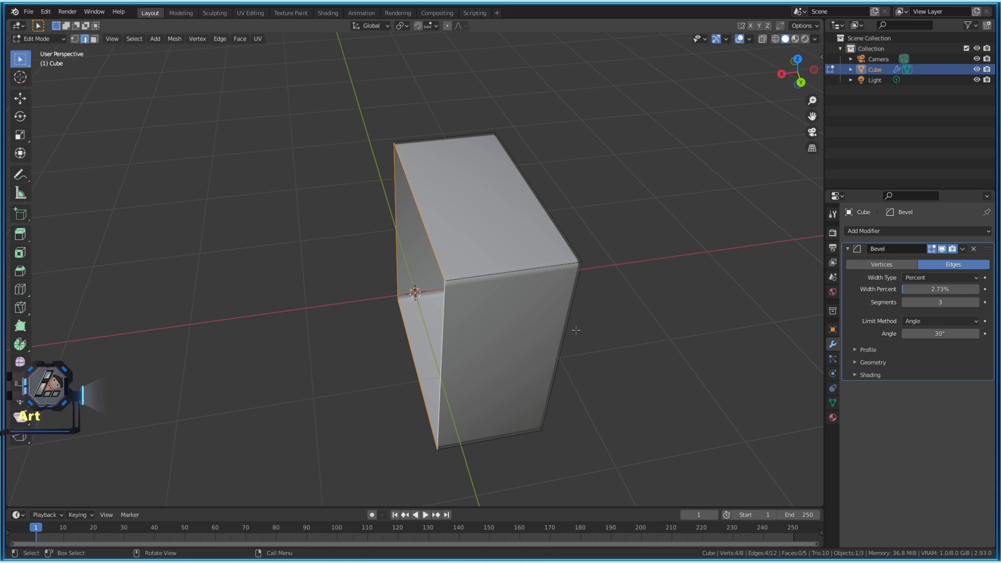
Add a Mirror modifier on the X axis to complete the half cube.
{"action": "left_click", "coordinate": [876, 231]}
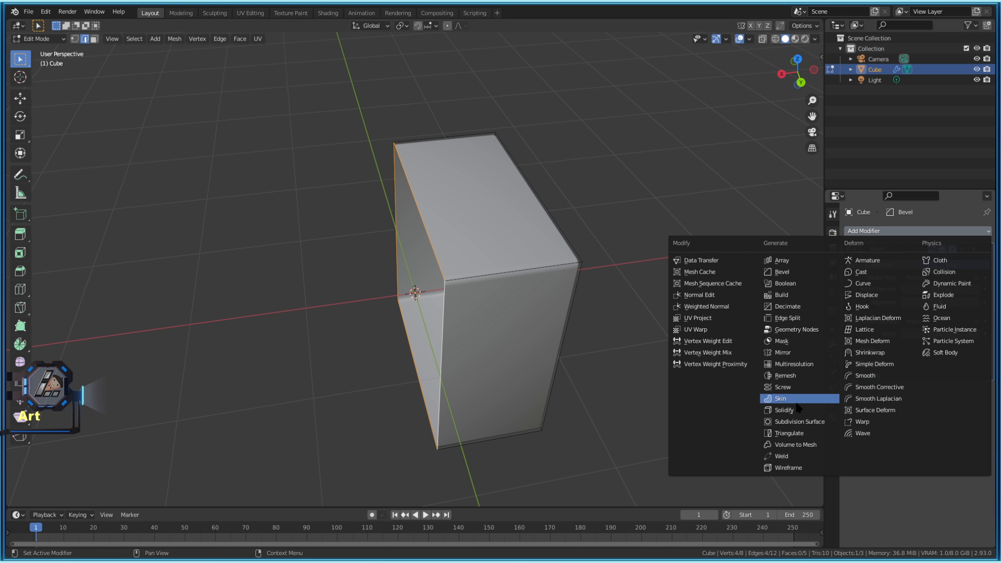
{"action": "left_click", "coordinate": [787, 352]}
{"action": "middle_click_drag", "start_coordinate": [568, 255], "coordinate": [588, 239]}
{"action": "key", "text": "Tab"}
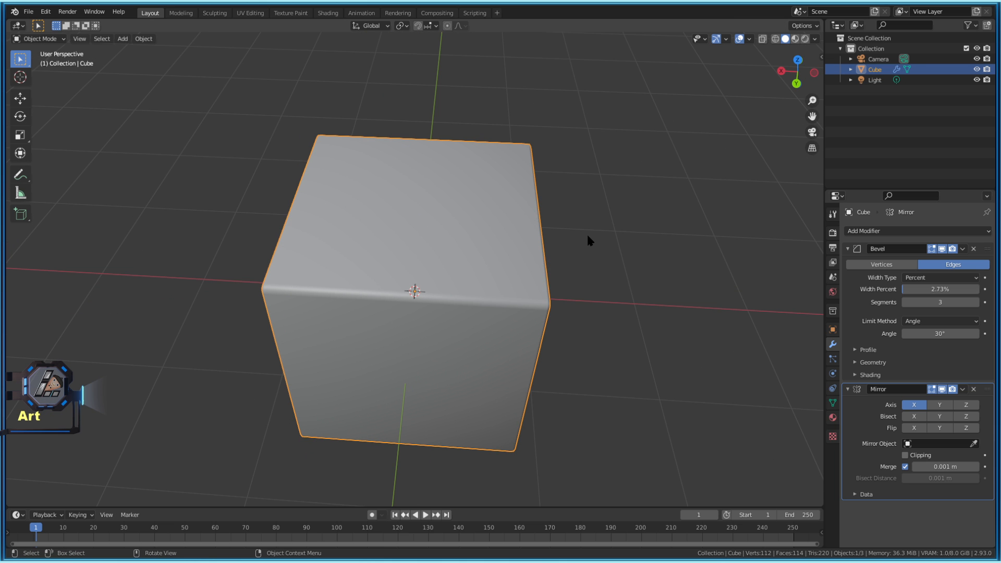
Inset the top face of the half cube by a thin margin with the Inset Faces tool.
{"action": "key", "text": "Tab"}
{"action": "key", "text": "alt+a"}
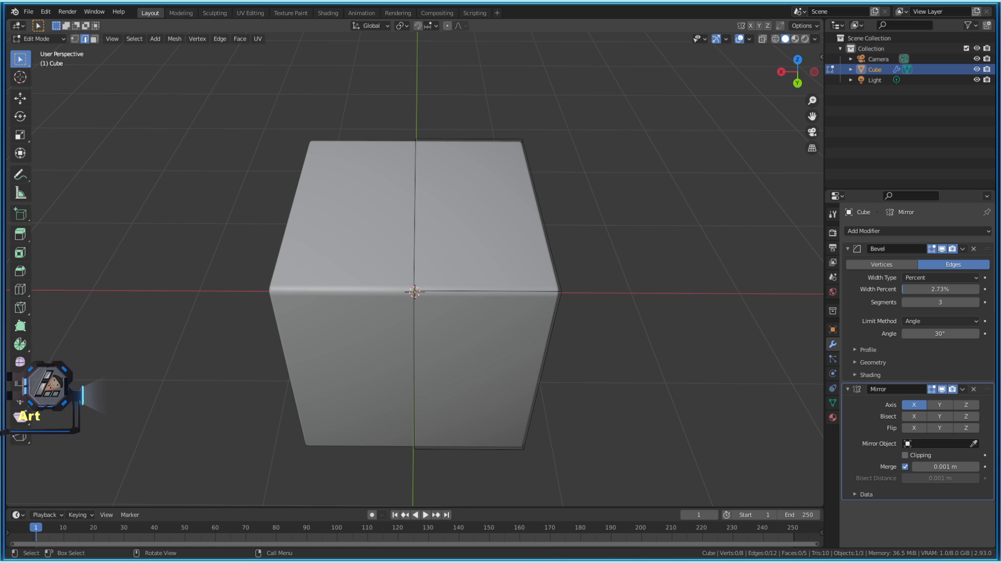
{"action": "left_click", "coordinate": [20, 253]}
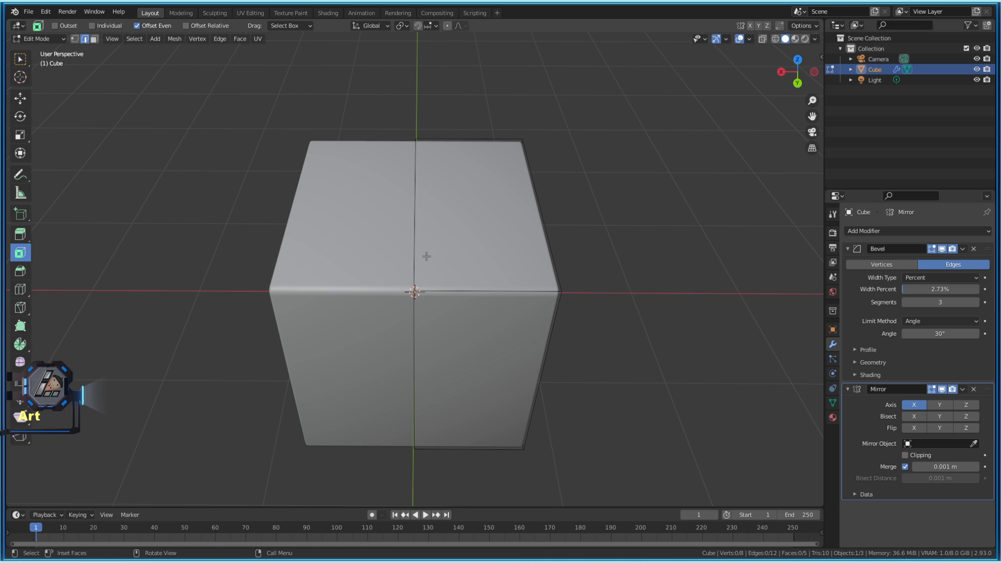
{"action": "middle_click_drag", "start_coordinate": [426, 256], "coordinate": [577, 147]}
{"action": "left_click", "coordinate": [476, 141]}
{"action": "left_click_drag", "start_coordinate": [476, 141], "coordinate": [478, 139]}
{"action": "left_click", "coordinate": [476, 141]}
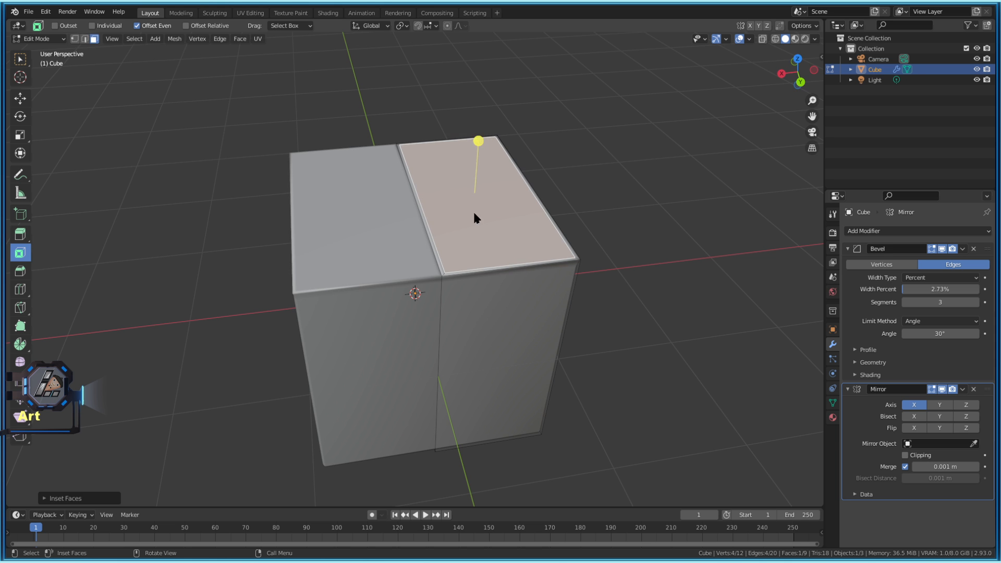
Examine the center seam and the shading around the inset top face from several angles.
{"action": "key", "text": "Tab"}
{"action": "scroll", "coordinate": [418, 213], "scroll_direction": "up", "scroll_amount": 5}
{"action": "middle_click_drag", "start_coordinate": [420, 217], "coordinate": [437, 192]}
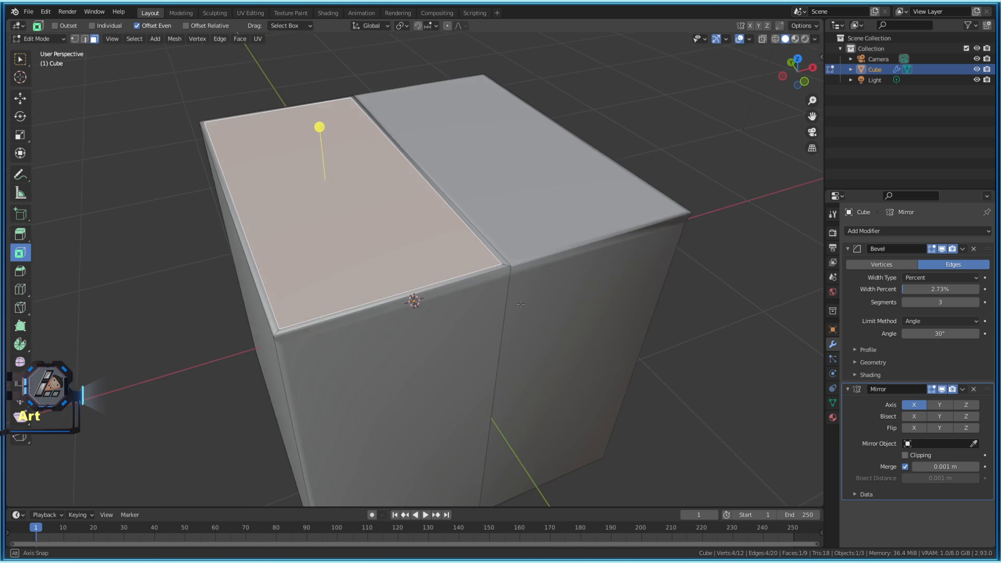
{"action": "middle_click_drag", "start_coordinate": [520, 304], "coordinate": [512, 296]}
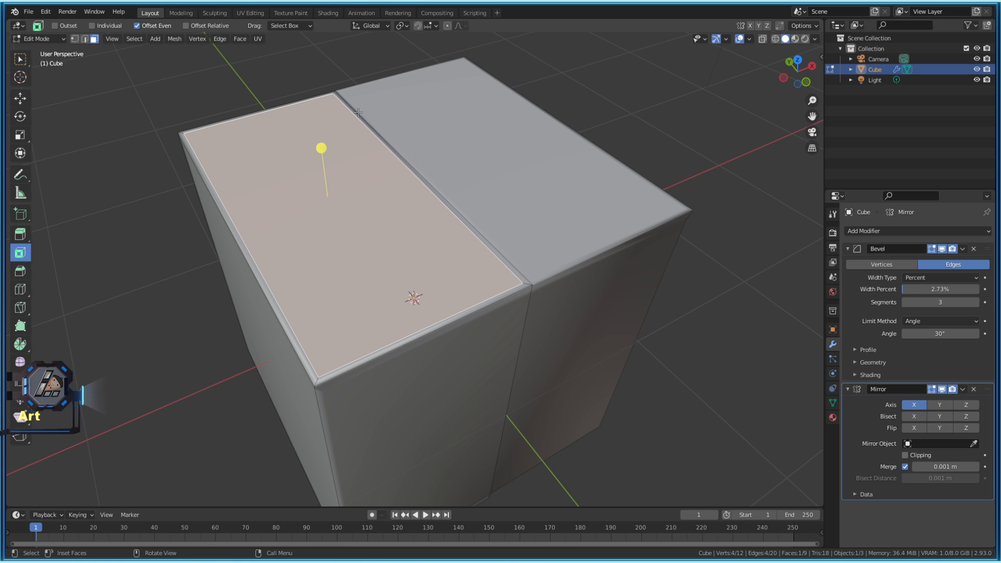
{"action": "middle_click_drag", "start_coordinate": [435, 288], "coordinate": [491, 252]}
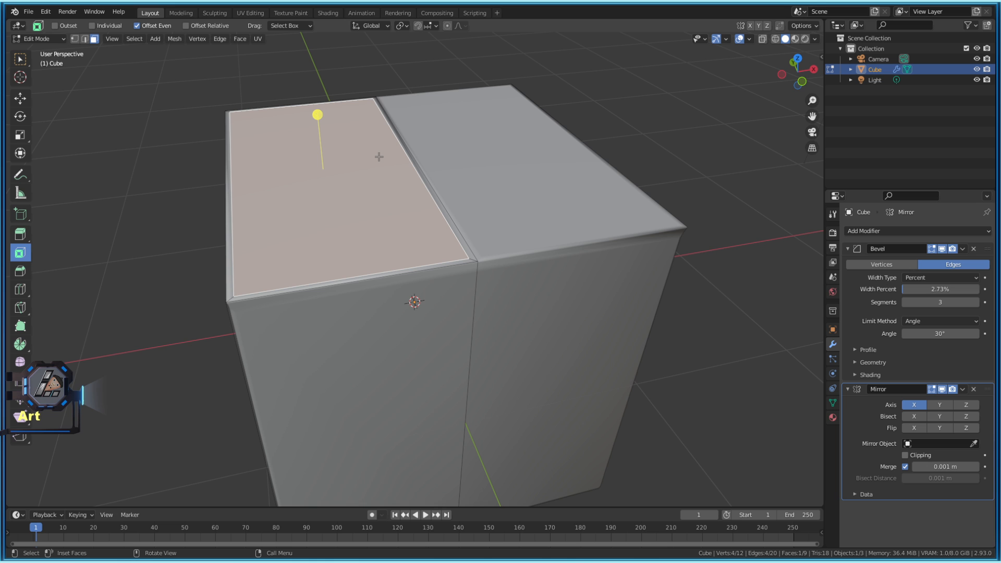
{"action": "middle_click_drag", "start_coordinate": [413, 179], "coordinate": [419, 148]}
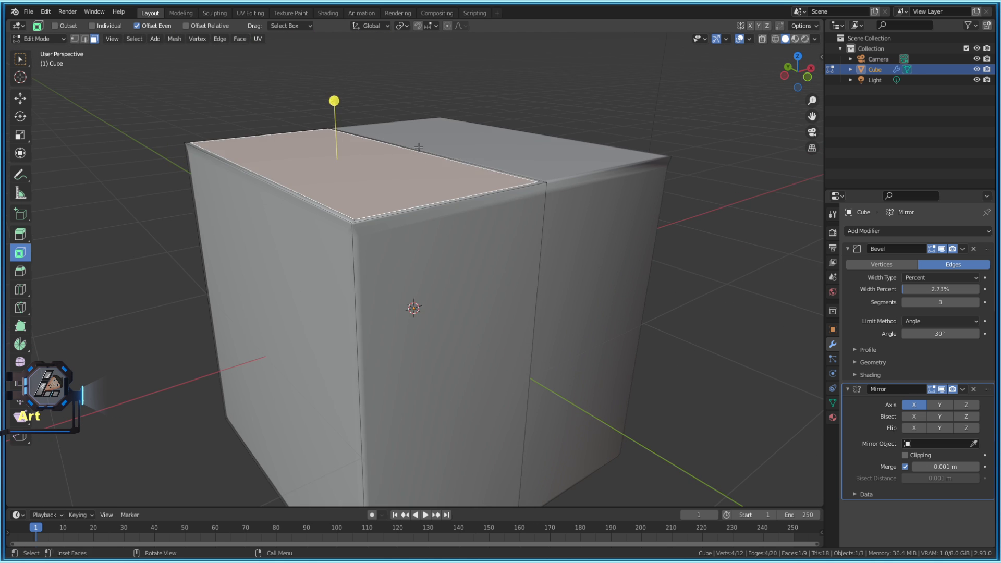
{"action": "key", "text": "Tab"}
{"action": "mouse_move", "coordinate": [439, 221]}
{"action": "middle_mouse_down"}
{"action": "mouse_move", "coordinate": [477, 224]}
{"action": "mouse_move", "coordinate": [422, 223]}
{"action": "middle_mouse_up"}
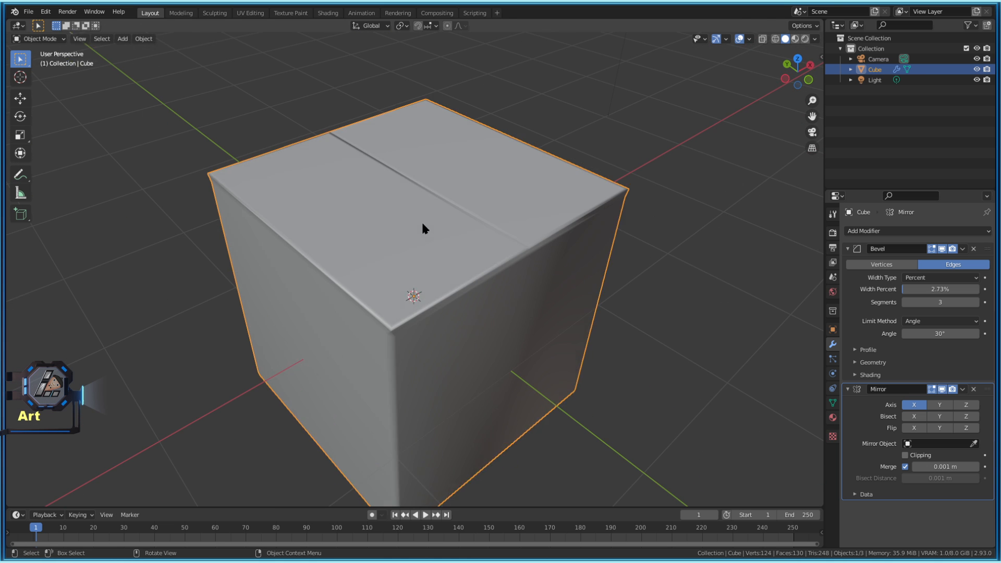
Grow the top face selection to include its inset border and shade those faces flat.
{"action": "key", "text": "Tab"}
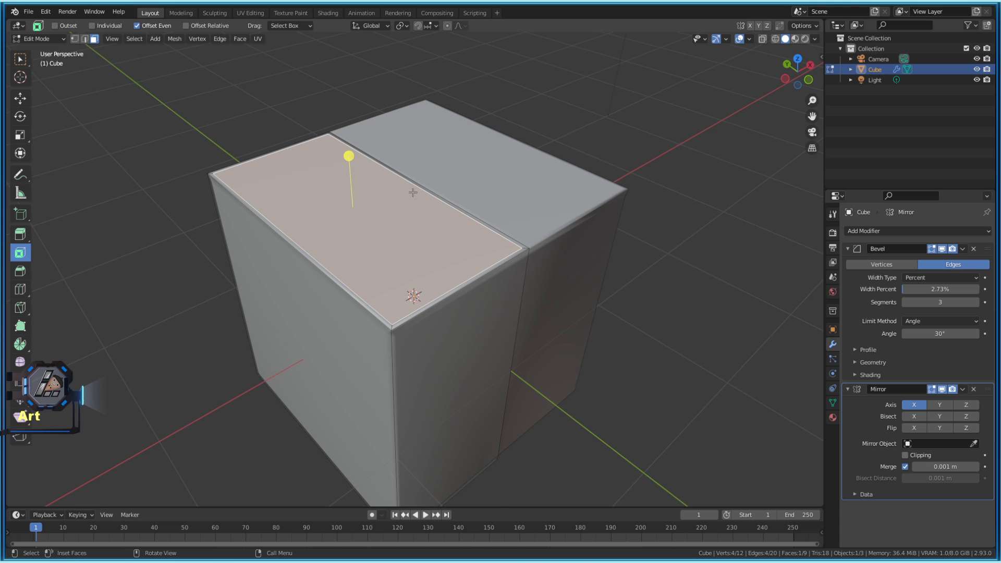
{"action": "scroll", "coordinate": [413, 192], "scroll_direction": "up", "scroll_amount": 2}
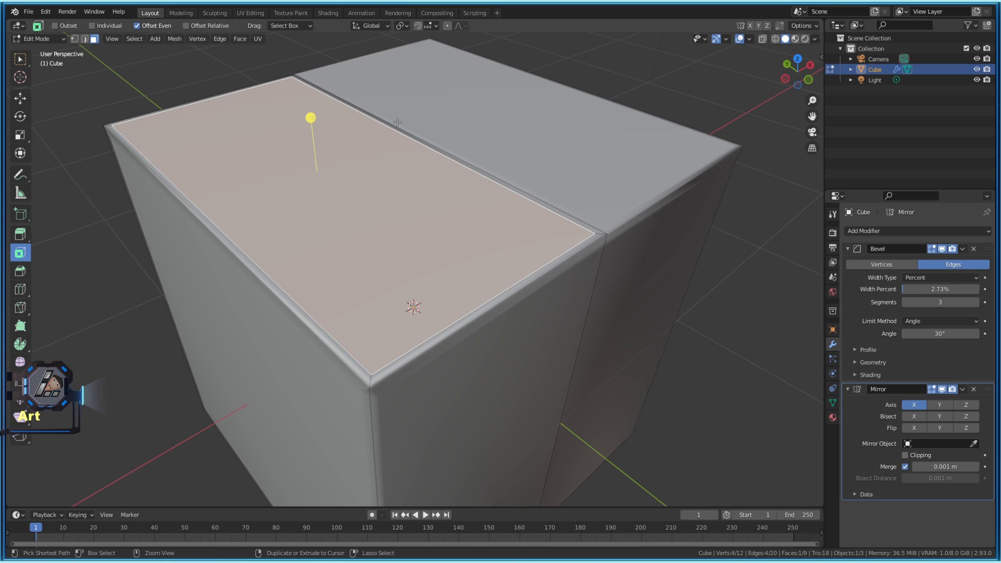
{"action": "key", "text": "ctrl+KP_Add"}
{"action": "right_click", "coordinate": [415, 118]}
{"action": "mouse_move", "coordinate": [417, 121]}
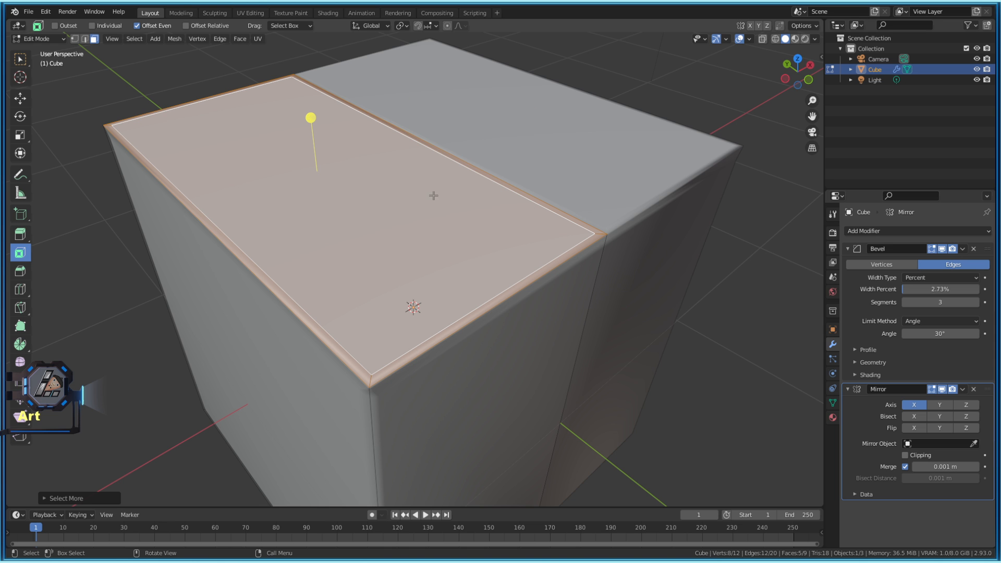
{"action": "middle_click_drag", "start_coordinate": [482, 183], "coordinate": [438, 168]}
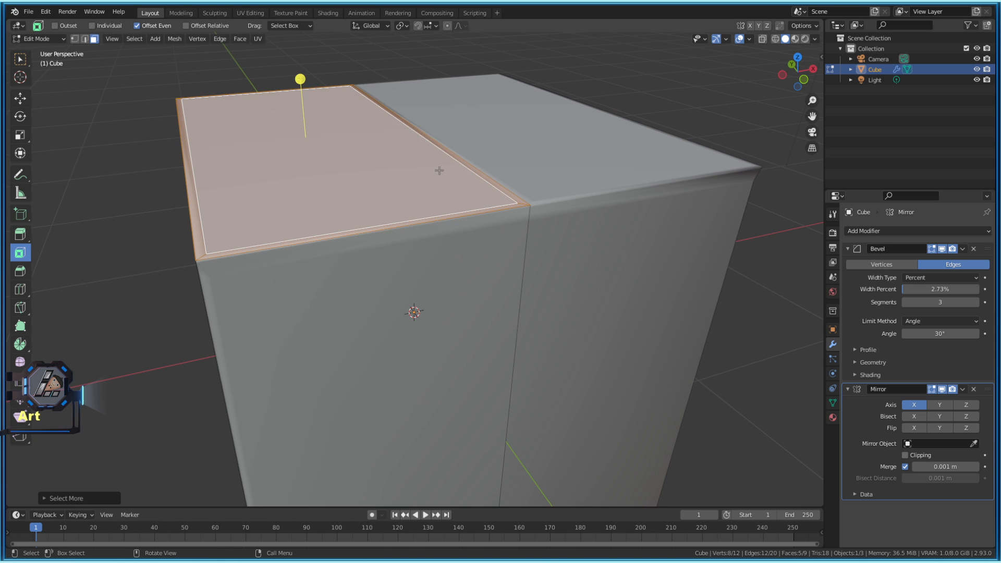
{"action": "right_click", "coordinate": [439, 168]}
{"action": "left_click", "coordinate": [428, 171]}
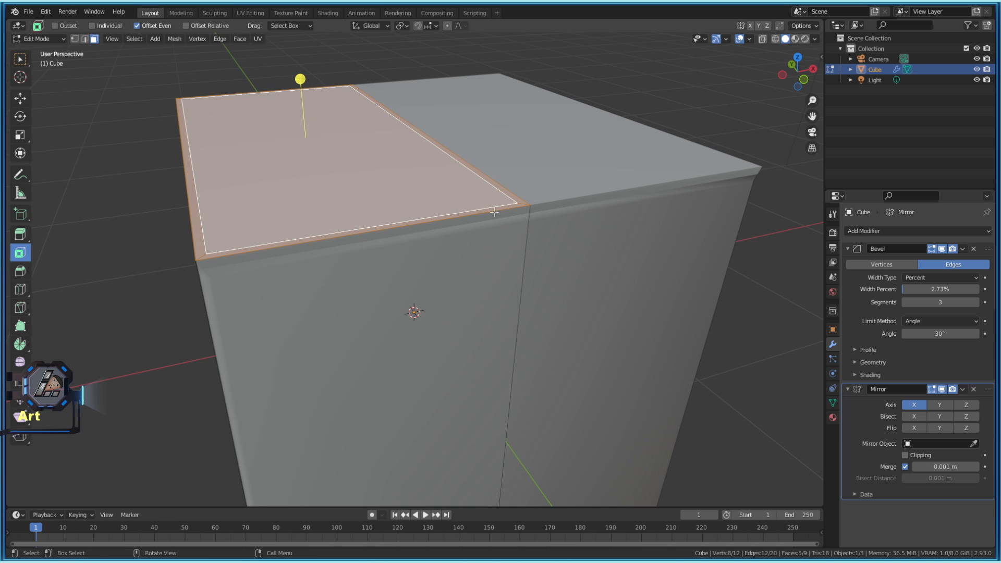
Return to Object Mode and inspect the flat-shaded top and its edges from several angles.
{"action": "key", "text": "Tab"}
{"action": "scroll", "coordinate": [495, 219], "scroll_direction": "down", "scroll_amount": 2}
{"action": "middle_click_drag", "start_coordinate": [495, 219], "coordinate": [485, 240]}
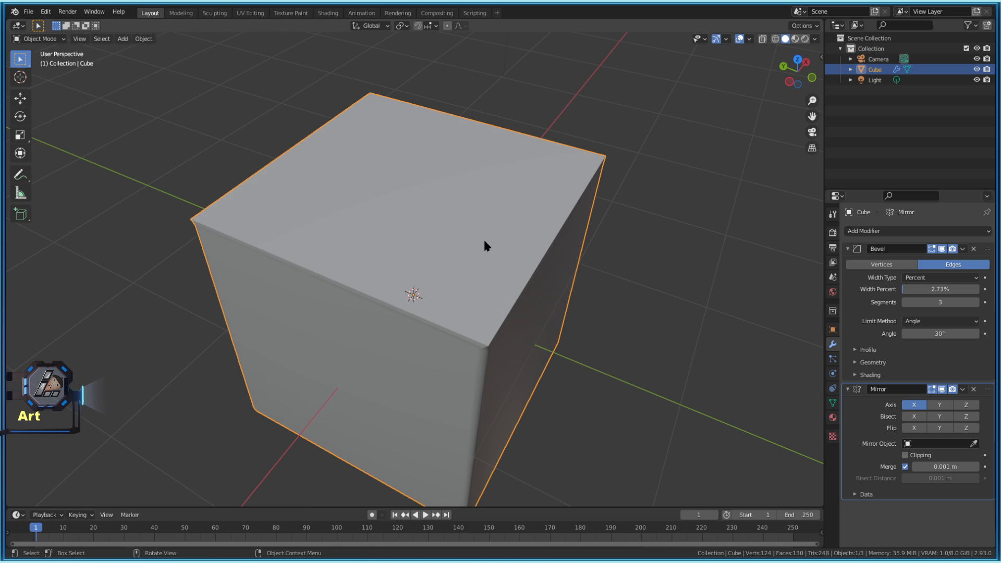
{"action": "key", "text": "Tab"}
{"action": "key", "text": "Tab"}
{"action": "middle_click_drag", "start_coordinate": [415, 195], "coordinate": [359, 254]}
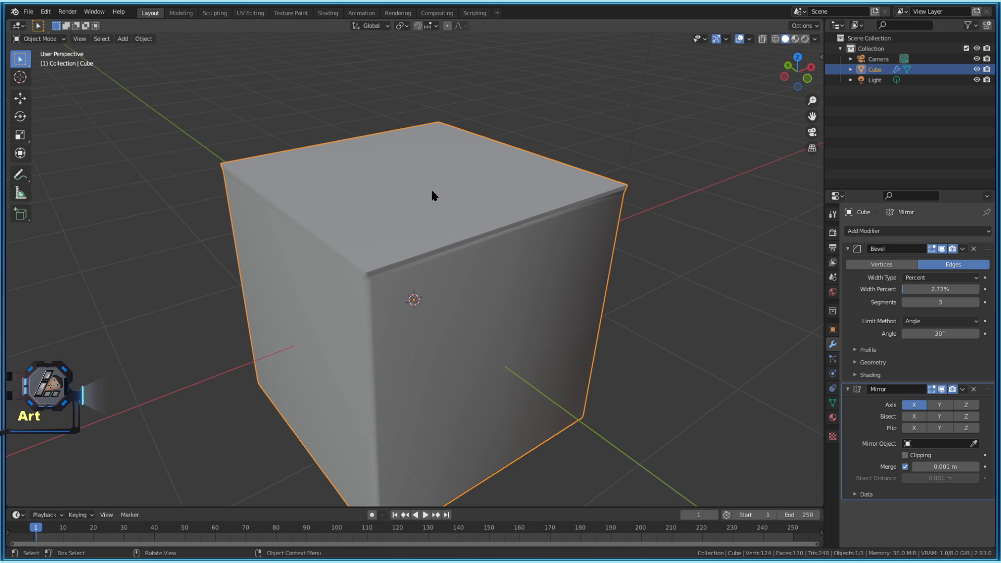
{"action": "middle_click_drag", "start_coordinate": [431, 195], "coordinate": [475, 191]}
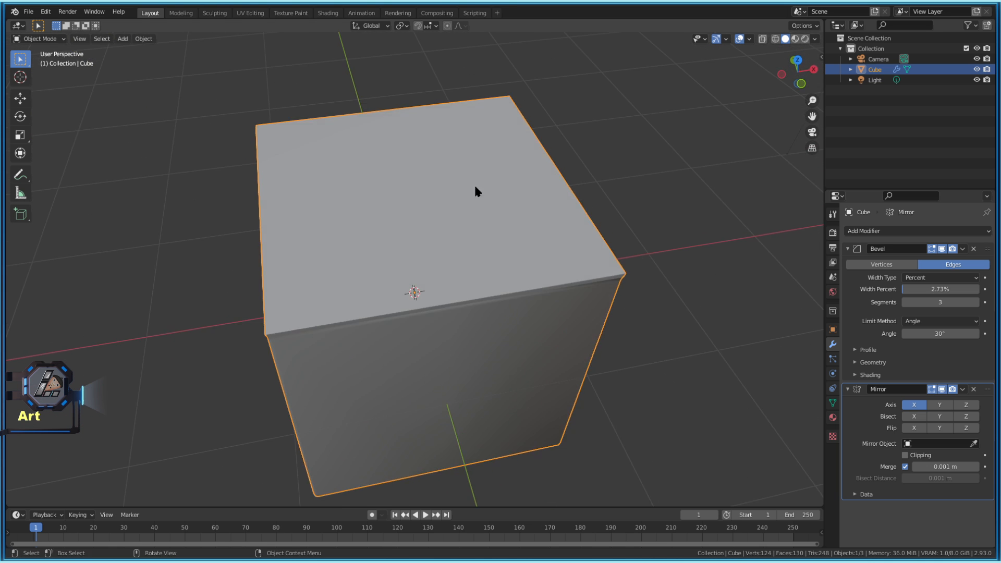
Examine the flat-shaded top faces and the center seam from several angles in Edit Mode and in Object Mode.
{"action": "mouse_move", "coordinate": [400, 182]}
{"action": "middle_mouse_down"}
{"action": "mouse_move", "coordinate": [471, 237]}
{"action": "mouse_move", "coordinate": [441, 308]}
{"action": "mouse_move", "coordinate": [417, 277]}
{"action": "mouse_move", "coordinate": [384, 180]}
{"action": "middle_mouse_up"}
{"action": "key", "text": "Tab"}
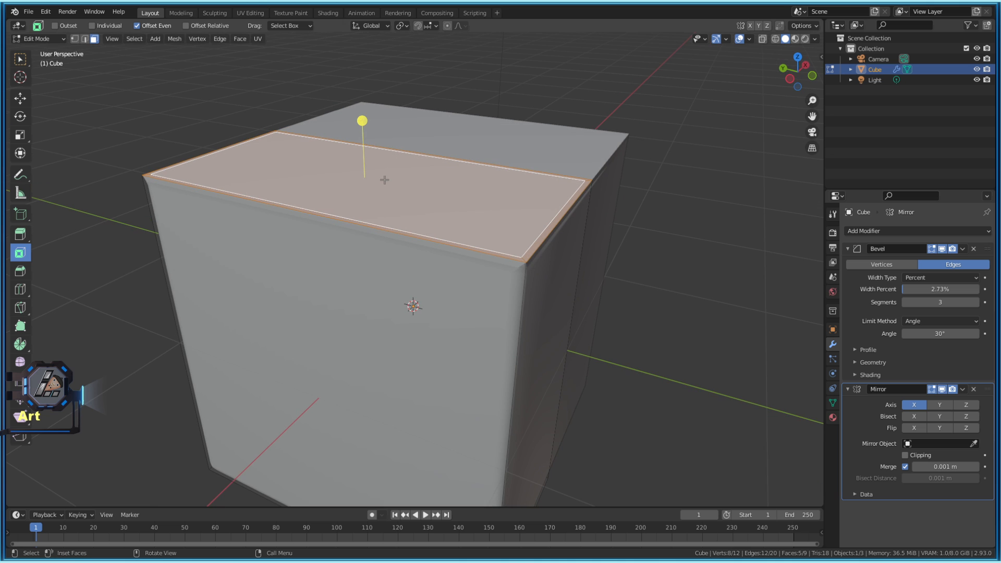
{"action": "middle_click_drag", "start_coordinate": [476, 208], "coordinate": [402, 224]}
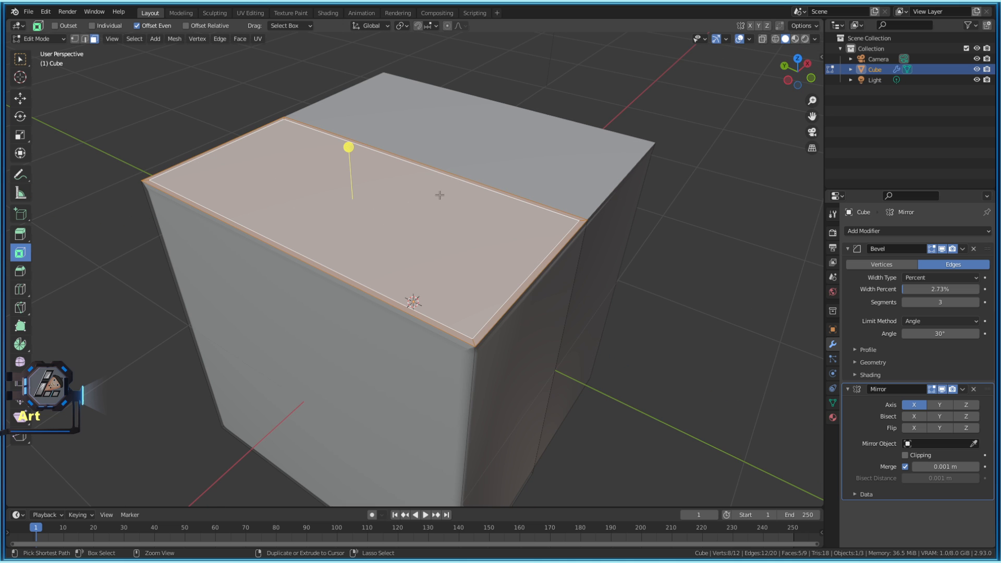
{"action": "middle_click_drag", "start_coordinate": [439, 196], "coordinate": [437, 183]}
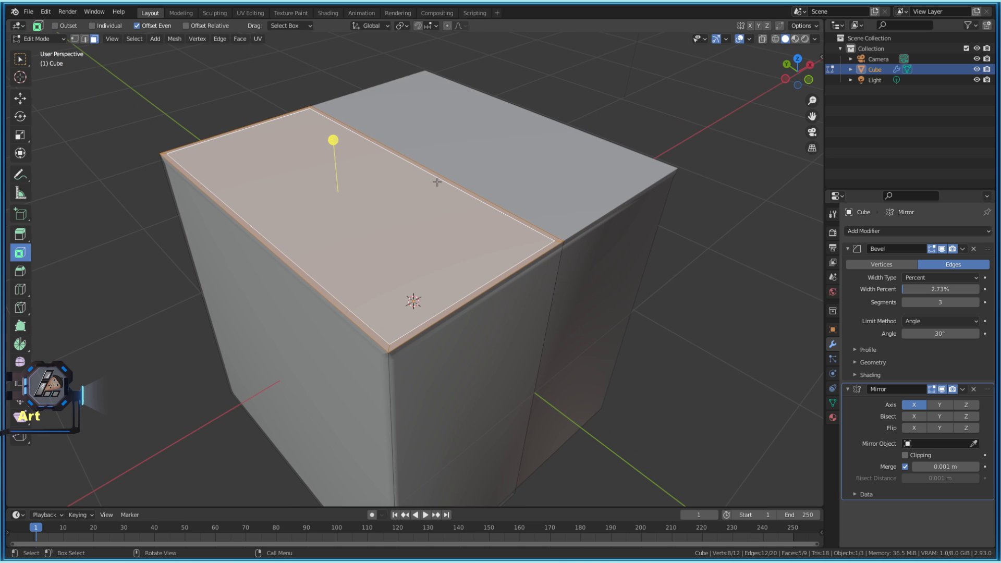
{"action": "right_click", "coordinate": [390, 201]}
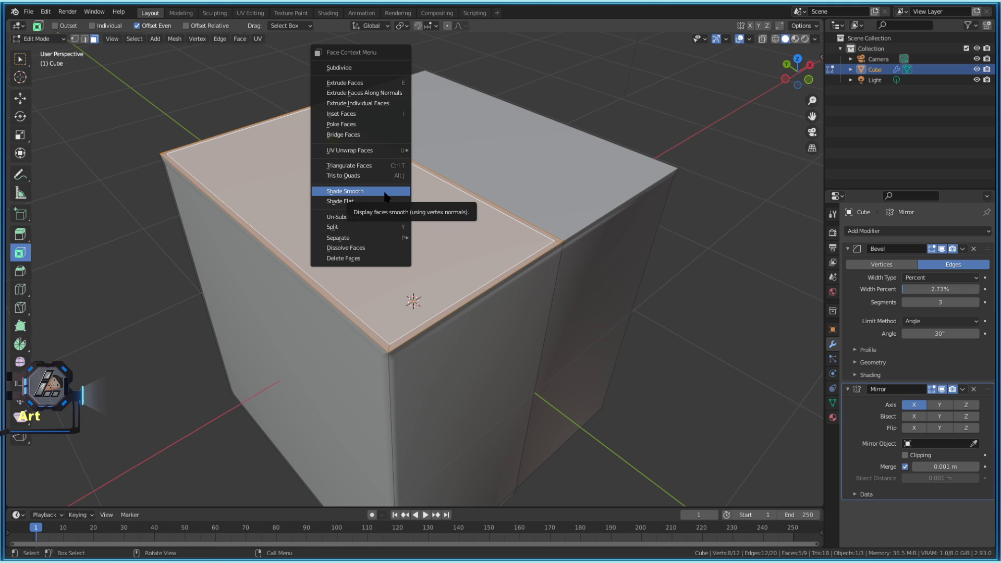
{"action": "scroll", "coordinate": [412, 267], "scroll_direction": "down", "scroll_amount": 2}
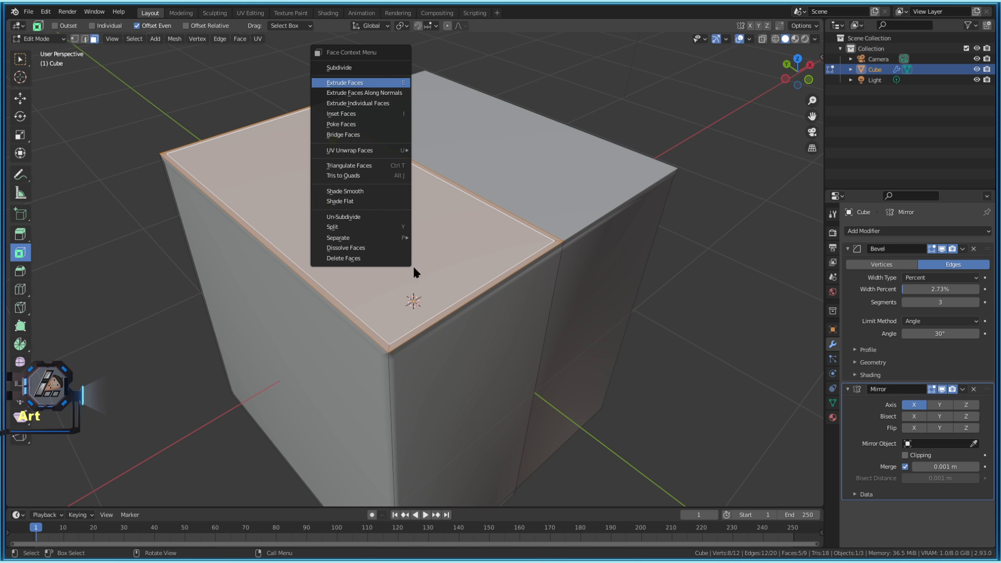
{"action": "scroll", "coordinate": [635, 306], "scroll_direction": "down", "scroll_amount": 2}
{"action": "middle_click_drag", "start_coordinate": [635, 306], "coordinate": [591, 286]}
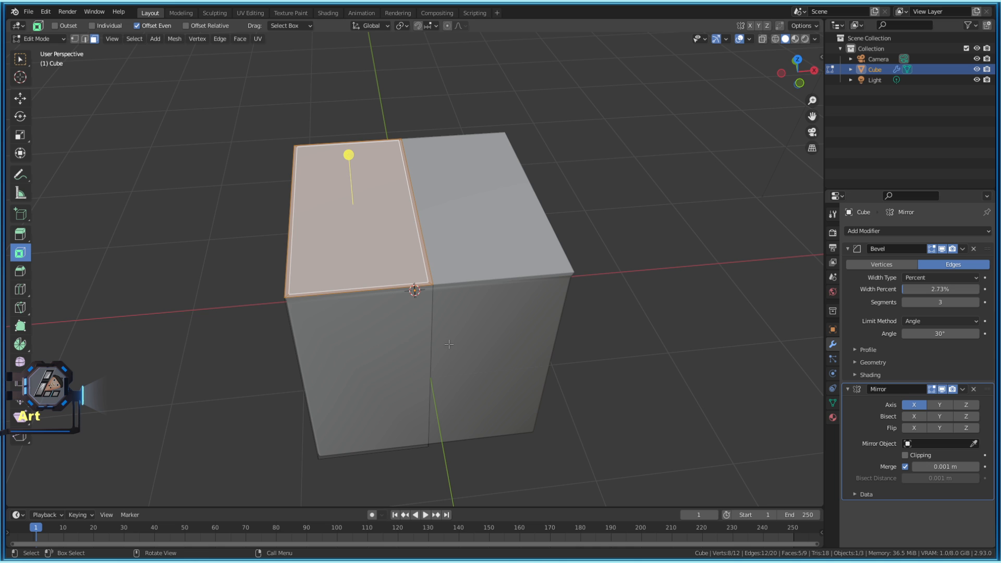
{"action": "scroll", "coordinate": [449, 344], "scroll_direction": "down", "scroll_amount": 5}
{"action": "middle_click_drag", "start_coordinate": [449, 344], "coordinate": [490, 345]}
{"action": "key", "text": "Tab"}
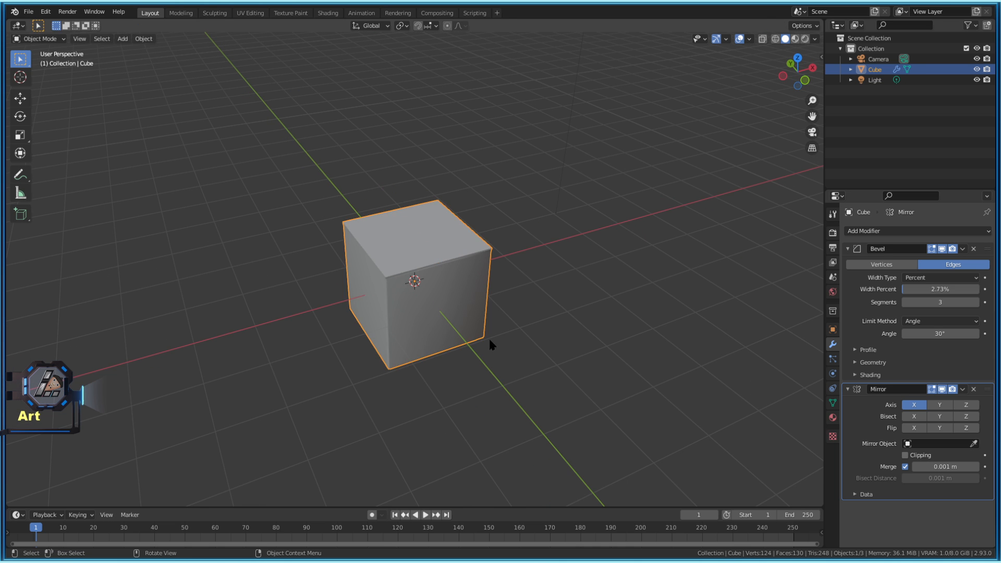
Select the inset top face, grow the selection to its border faces, and shade them smooth.
{"action": "key", "text": "Tab"}
{"action": "scroll", "coordinate": [417, 280], "scroll_direction": "up", "scroll_amount": 5}
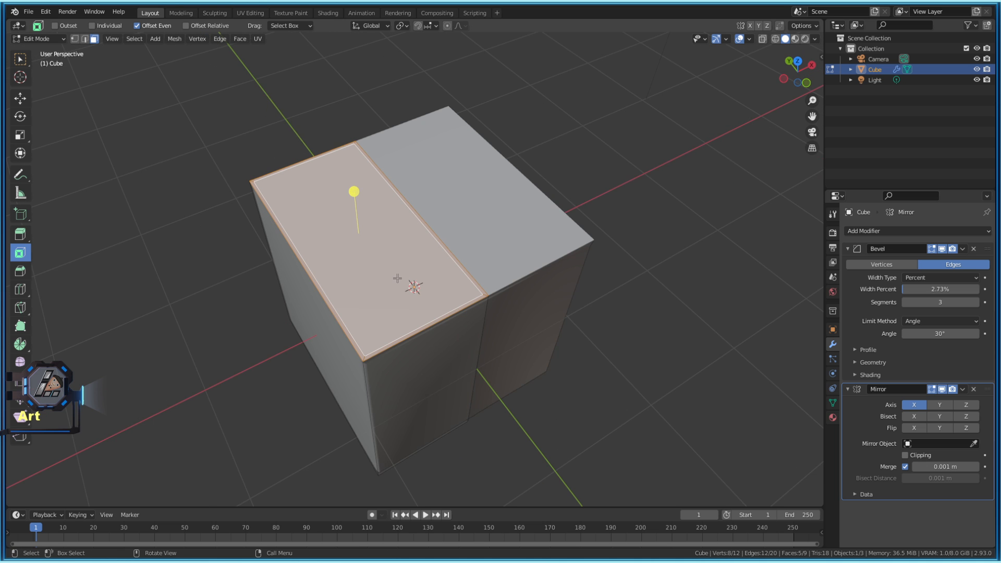
{"action": "left_click", "coordinate": [376, 280]}
{"action": "middle_click_drag", "start_coordinate": [376, 279], "coordinate": [382, 272]}
{"action": "middle_click_drag", "start_coordinate": [383, 272], "coordinate": [384, 262], "text": "ctrl"}
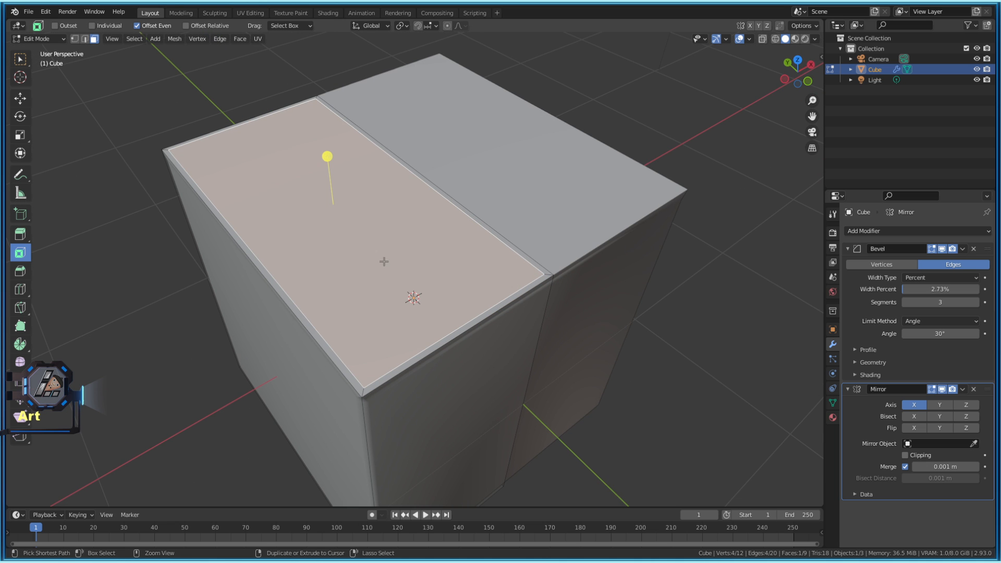
{"action": "right_click", "coordinate": [383, 267]}
{"action": "key", "text": "ctrl+KP_Add"}
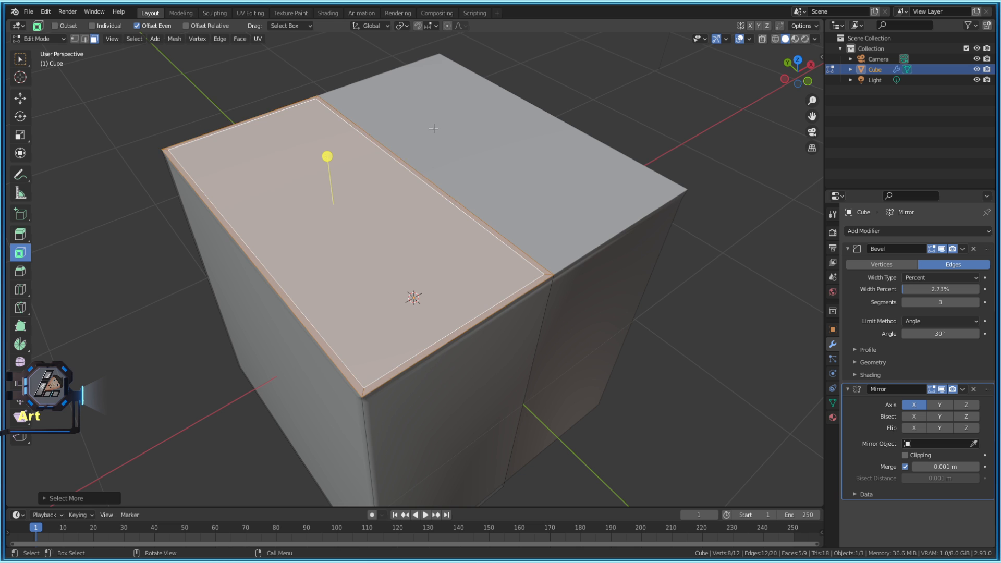
{"action": "right_click", "coordinate": [412, 156]}
{"action": "right_click", "coordinate": [266, 195]}
{"action": "left_click", "coordinate": [266, 195]}
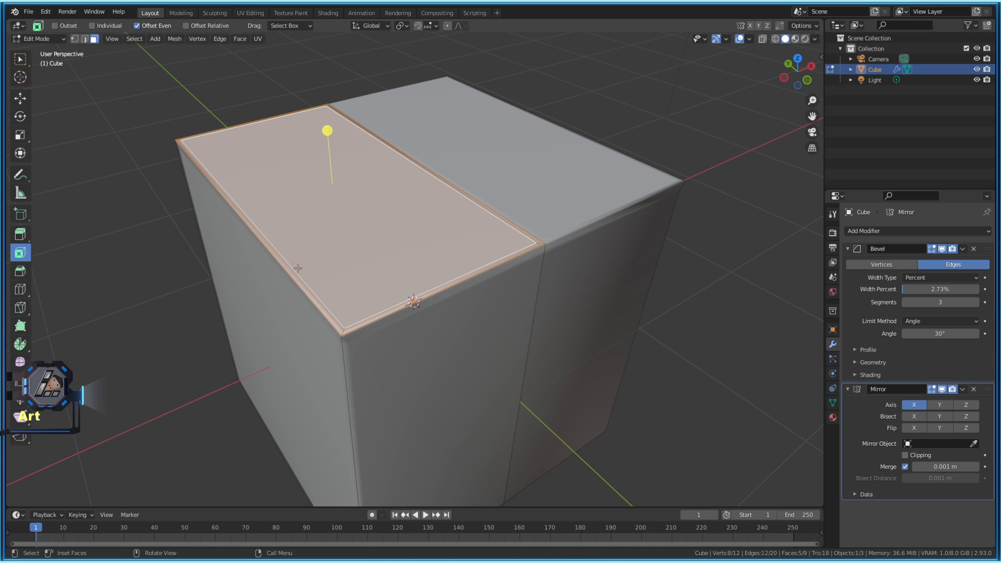
Shade only the narrow top border face along the center seam flat, and return to Object Mode.
{"action": "key", "text": "2"}
{"action": "left_click", "coordinate": [293, 273]}
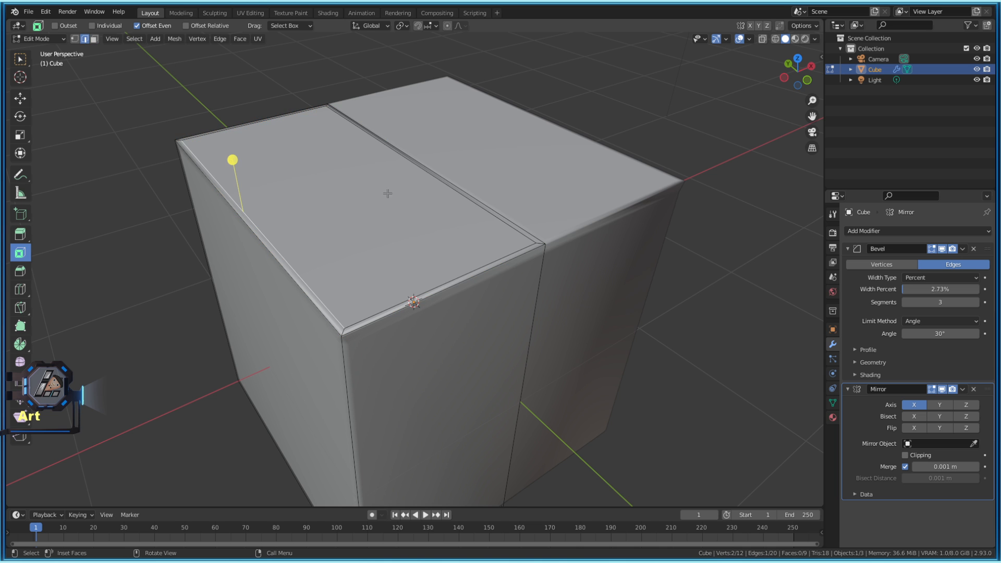
{"action": "middle_click_drag", "start_coordinate": [468, 152], "coordinate": [427, 179]}
{"action": "key", "text": "3"}
{"action": "left_click", "coordinate": [429, 202]}
{"action": "right_click", "coordinate": [432, 202]}
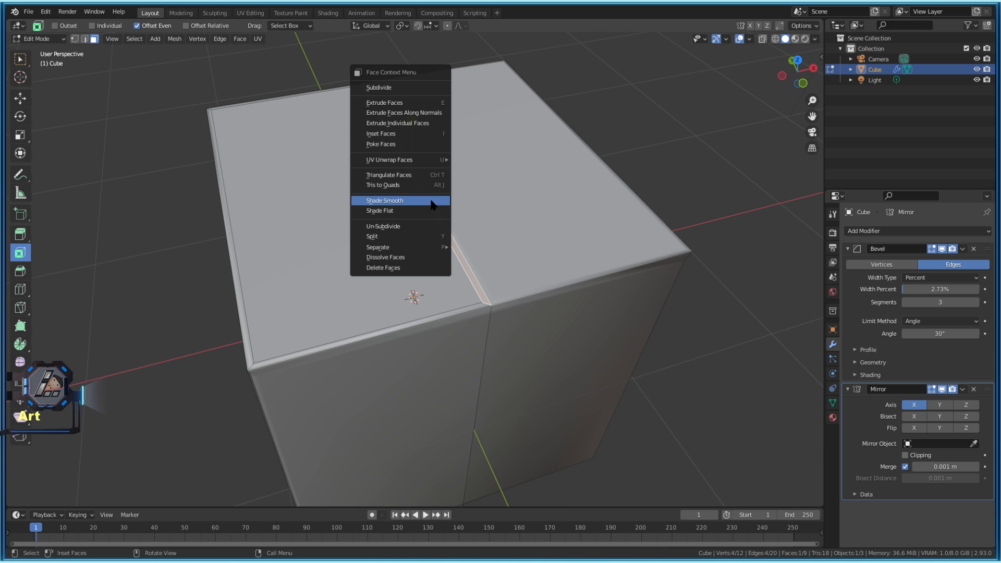
{"action": "left_click", "coordinate": [414, 211]}
{"action": "key", "text": "Tab"}
Examine the shading of the cube's top, center seam and beveled edges from several angles.
{"action": "middle_click_drag", "start_coordinate": [449, 274], "coordinate": [489, 252]}
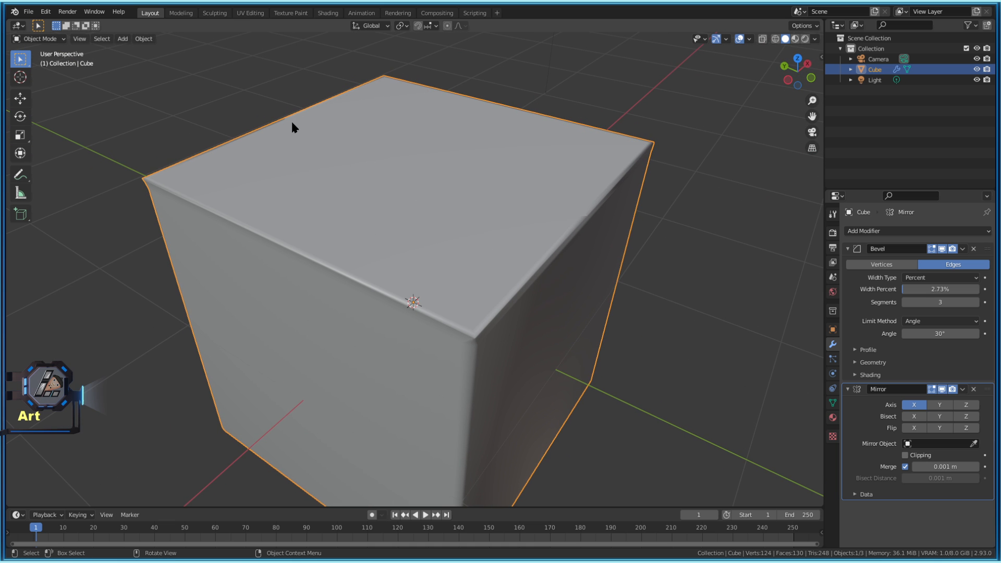
{"action": "middle_click_drag", "start_coordinate": [556, 256], "coordinate": [449, 206]}
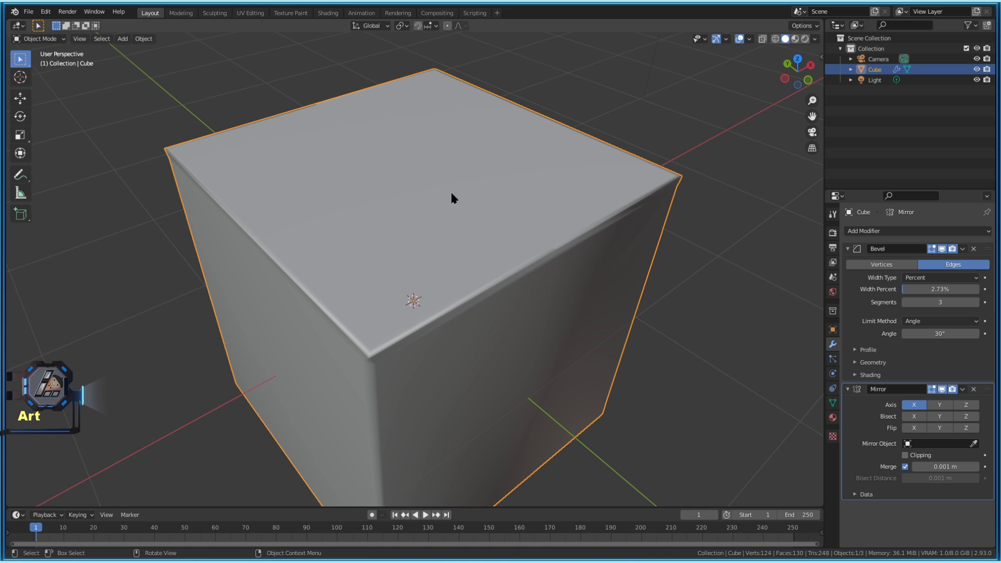
{"action": "middle_click_drag", "start_coordinate": [552, 257], "coordinate": [572, 273]}
{"action": "key", "text": "Tab"}
{"action": "key", "text": "Tab"}
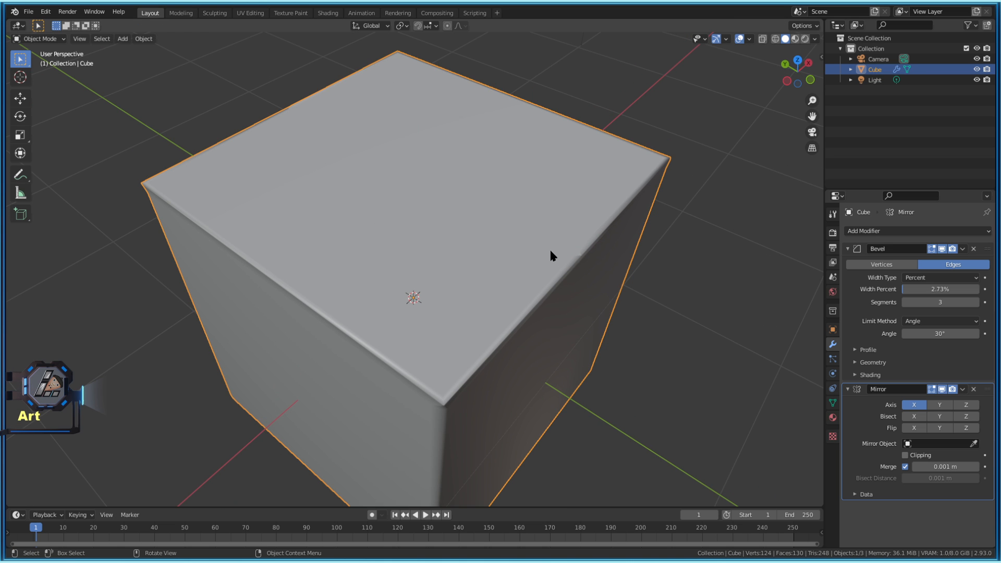
{"action": "scroll", "coordinate": [456, 261], "scroll_direction": "down", "scroll_amount": 4}
{"action": "middle_click_drag", "start_coordinate": [437, 275], "coordinate": [421, 263]}
{"action": "scroll", "coordinate": [467, 265], "scroll_direction": "down", "scroll_amount": 3}
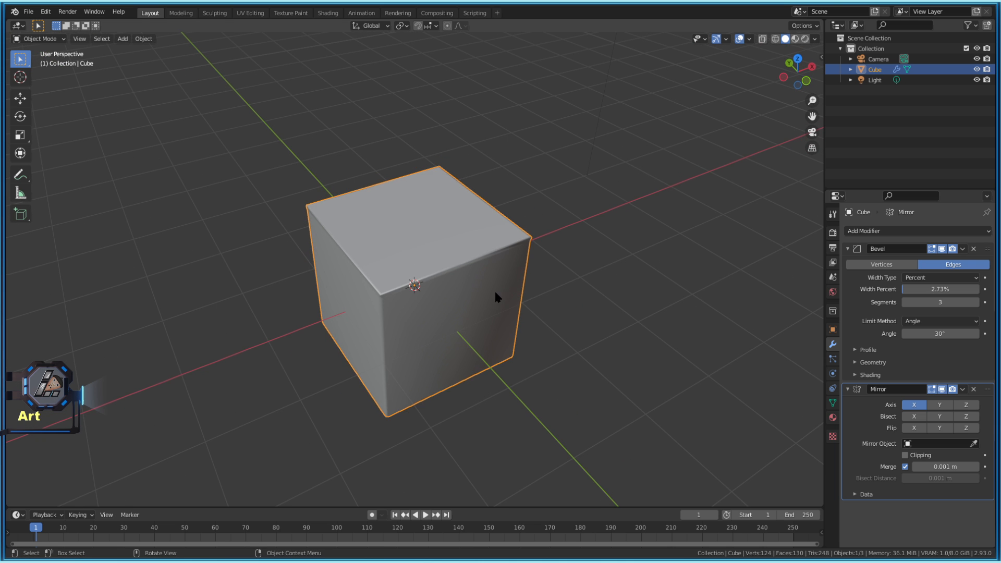
In Edit Mode, extrude the half face at the cube's front outward along its normal twice to lengthen the body.
{"action": "mouse_move", "coordinate": [496, 292]}
{"action": "middle_mouse_down"}
{"action": "mouse_move", "coordinate": [470, 282]}
{"action": "mouse_move", "coordinate": [490, 291]}
{"action": "middle_mouse_up"}
{"action": "key", "text": "Tab"}
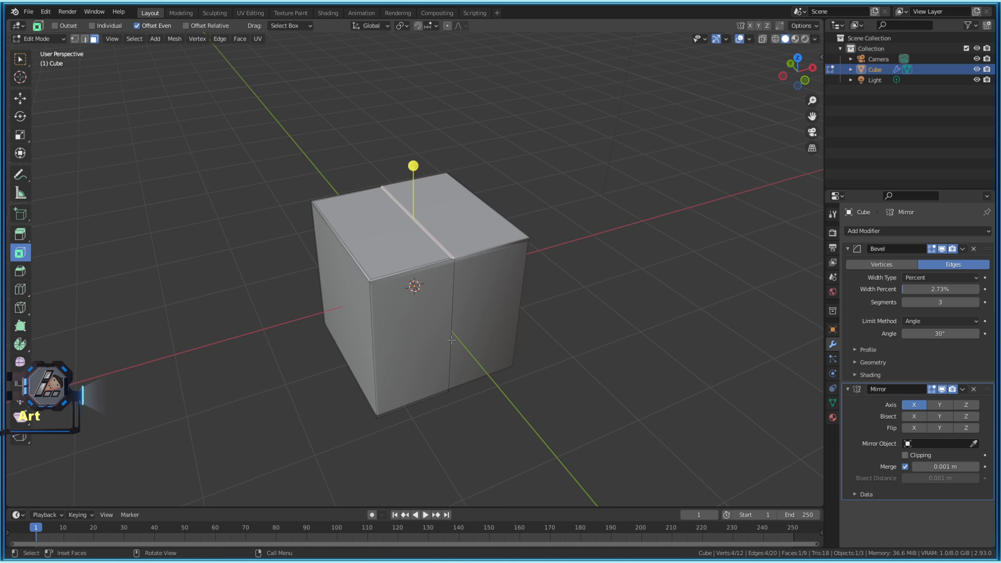
{"action": "left_click", "coordinate": [421, 342]}
{"action": "middle_click_drag", "start_coordinate": [260, 286], "coordinate": [276, 284]}
{"action": "middle_click_drag", "start_coordinate": [485, 387], "coordinate": [424, 323], "text": "shift"}
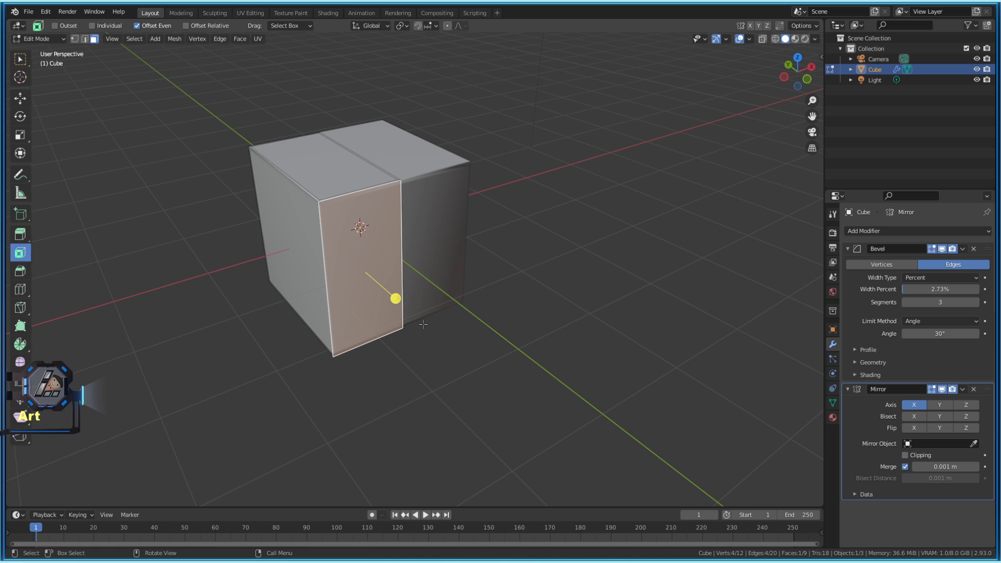
{"action": "key", "text": "e"}
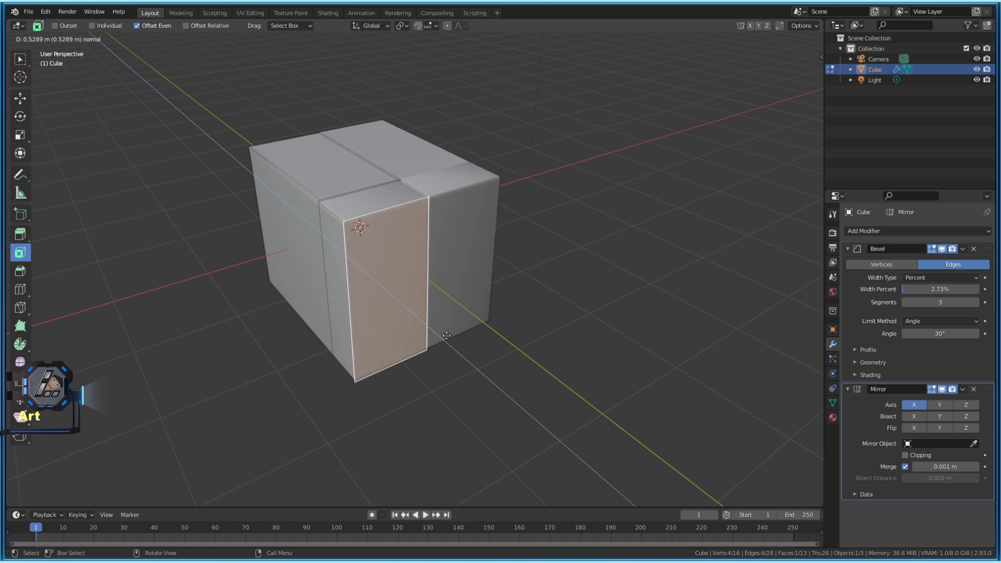
{"action": "left_click", "coordinate": [471, 361]}
{"action": "key", "text": "e"}
{"action": "left_click", "coordinate": [555, 399]}
{"action": "scroll", "coordinate": [531, 378], "scroll_direction": "down", "scroll_amount": 3}
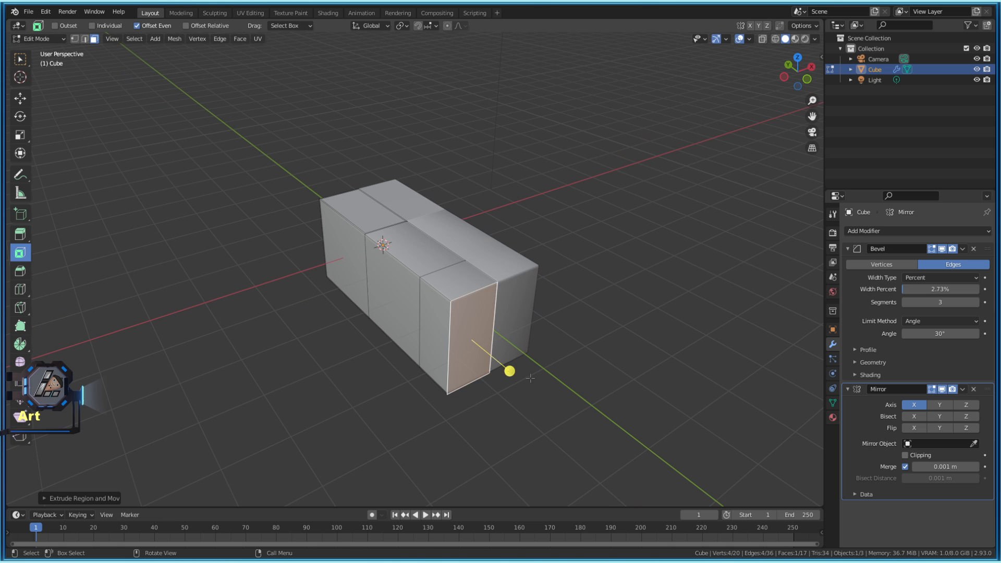
Extrude the front end face outward once more, and extrude the top face of that end section upward into a column.
{"action": "left_click", "coordinate": [500, 338]}
{"action": "left_click", "coordinate": [462, 319]}
{"action": "key", "text": "e"}
{"action": "left_click", "coordinate": [554, 406]}
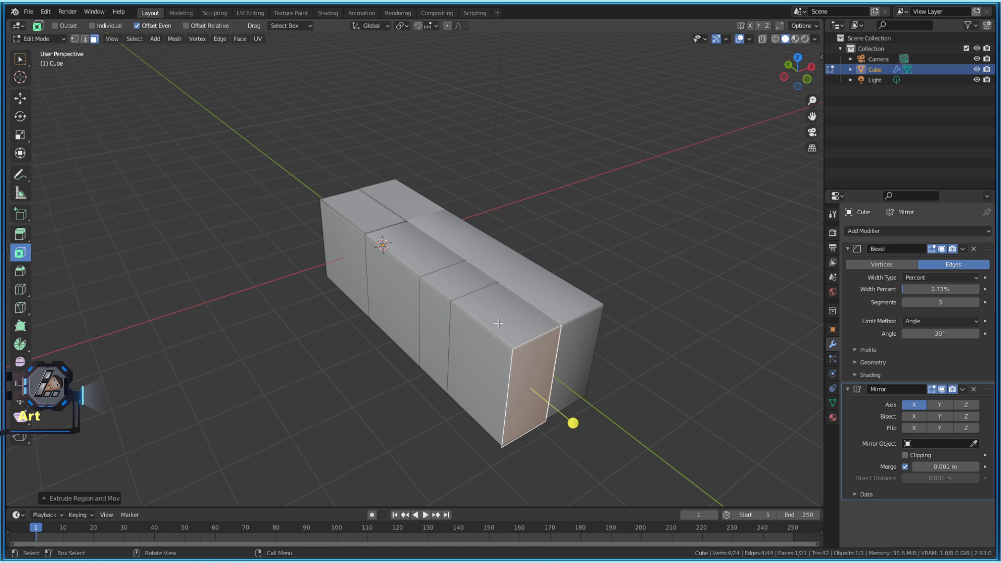
{"action": "left_click", "coordinate": [511, 324]}
{"action": "key", "text": "e"}
{"action": "left_click", "coordinate": [513, 182]}
Return to Object Mode and inspect the shading of the mirrored L-shaped body from several angles.
{"action": "key", "text": "Tab"}
{"action": "middle_click_drag", "start_coordinate": [510, 340], "coordinate": [588, 298]}
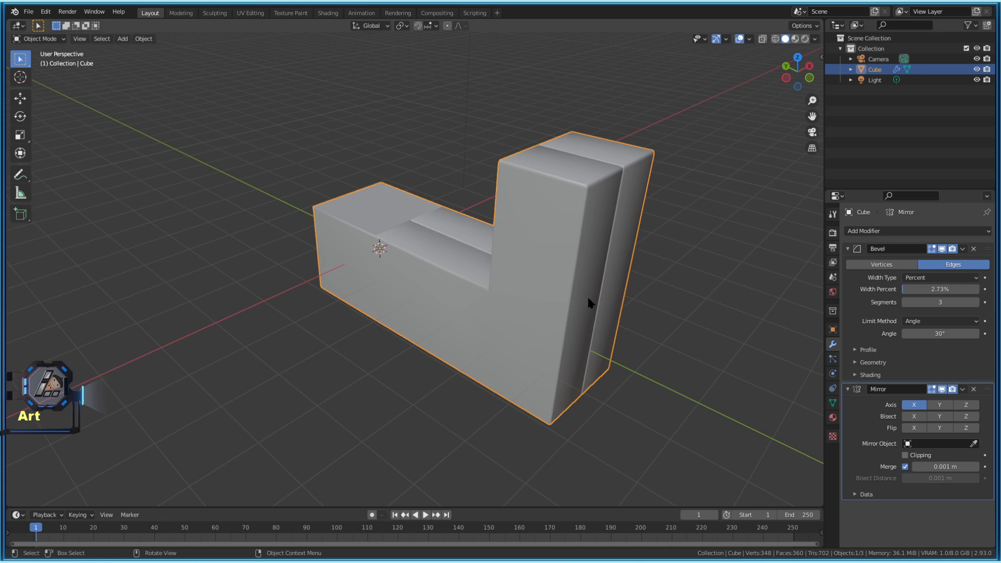
{"action": "right_click", "coordinate": [573, 185]}
{"action": "left_click", "coordinate": [573, 185]}
{"action": "middle_click_drag", "start_coordinate": [561, 226], "coordinate": [518, 161]}
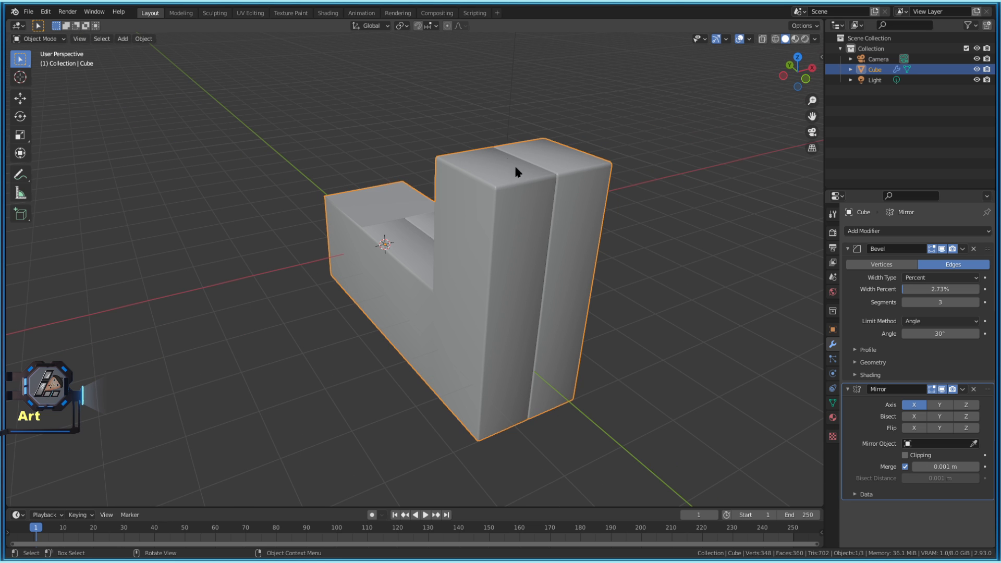
{"action": "middle_click_drag", "start_coordinate": [457, 198], "coordinate": [603, 107]}
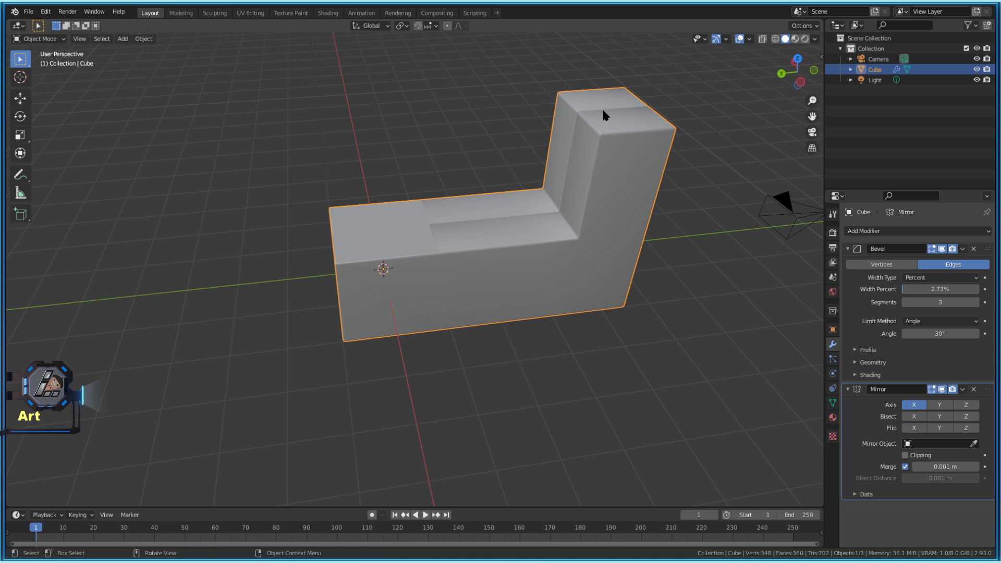
In Edit Mode, shade the upright column's inner face and top face flat.
{"action": "key", "text": "Tab"}
{"action": "left_click", "coordinate": [582, 167]}
{"action": "right_click", "coordinate": [581, 165]}
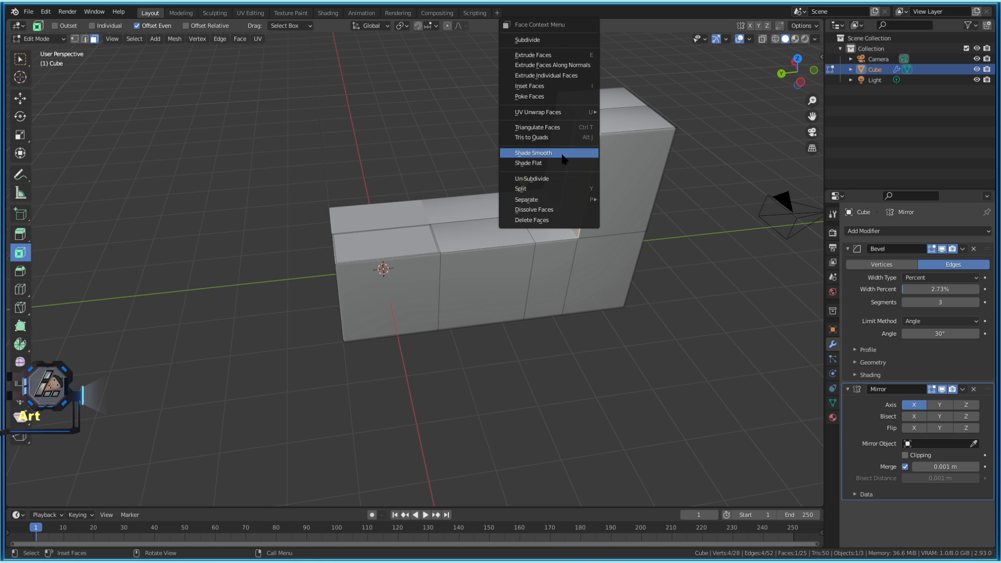
{"action": "left_click", "coordinate": [623, 192]}
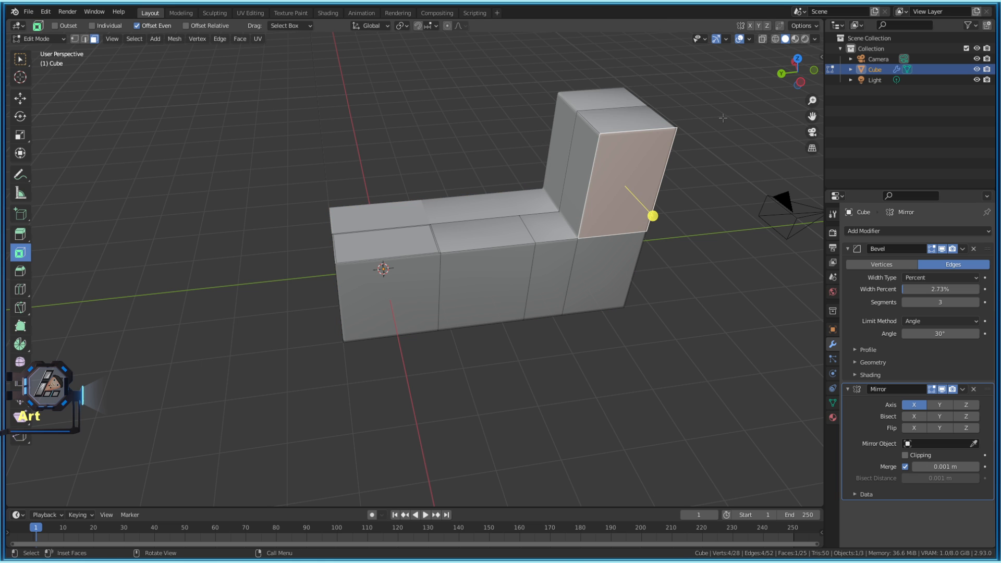
{"action": "left_click", "coordinate": [631, 118]}
{"action": "right_click", "coordinate": [630, 130]}
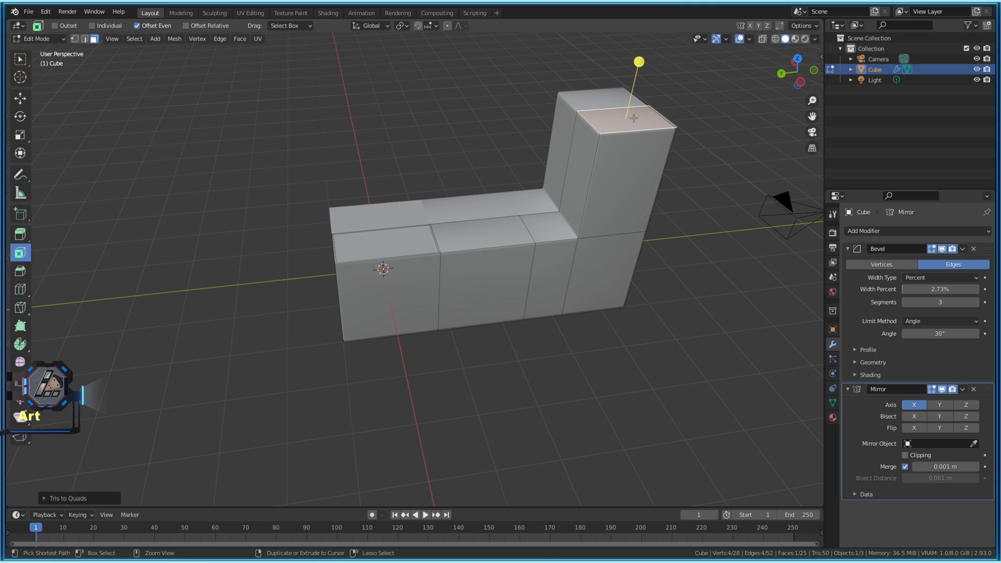
{"action": "right_click", "coordinate": [631, 129]}
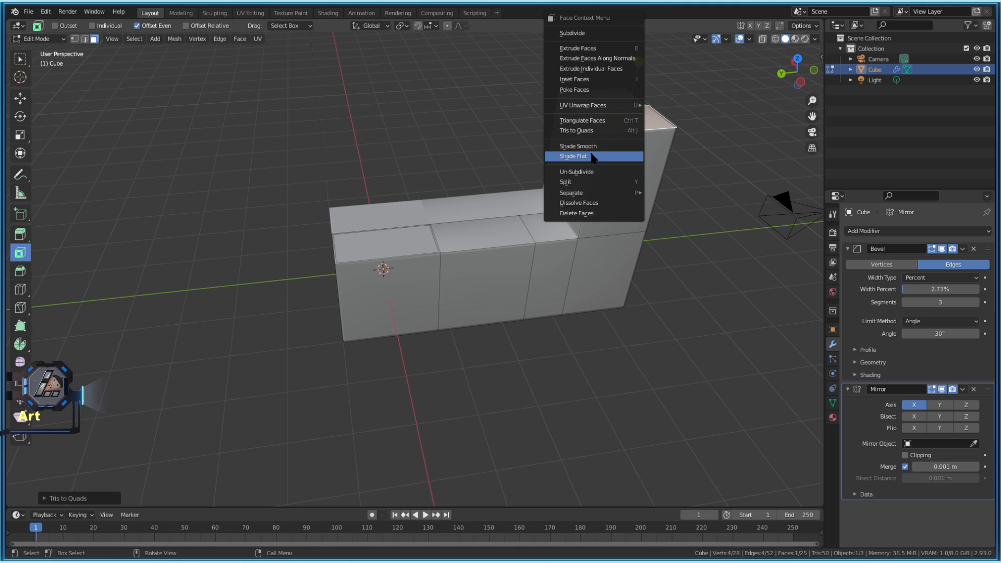
{"action": "left_click", "coordinate": [594, 148]}
Shade the outer side face beneath the column flat, and inspect the body in Object Mode.
{"action": "key", "text": "Tab"}
{"action": "middle_click_drag", "start_coordinate": [594, 148], "coordinate": [583, 221]}
{"action": "key", "text": "Tab"}
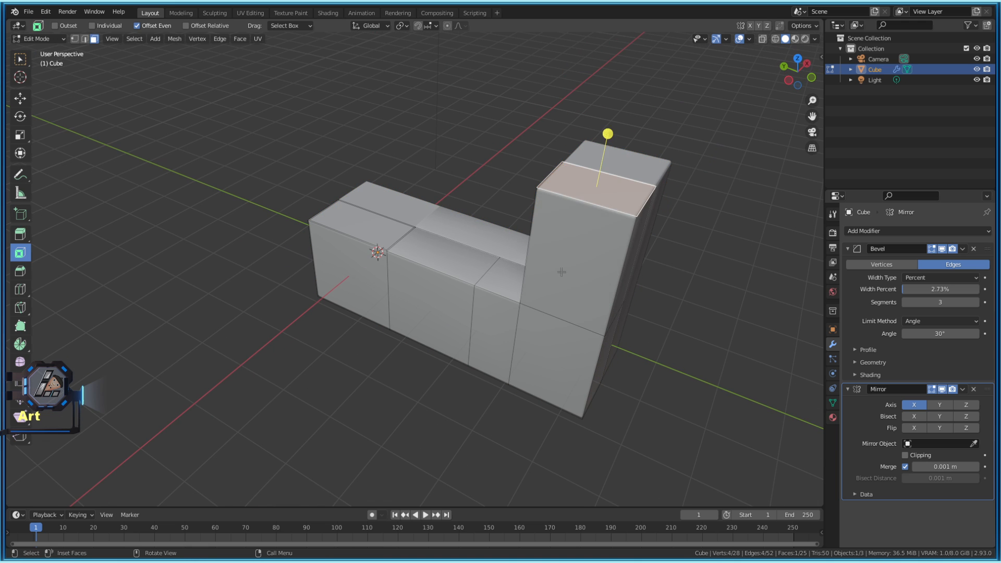
{"action": "left_click", "coordinate": [562, 274]}
{"action": "left_click", "coordinate": [544, 352]}
{"action": "right_click", "coordinate": [543, 353]}
{"action": "left_click", "coordinate": [526, 355]}
{"action": "key", "text": "Tab"}
{"action": "middle_click_drag", "start_coordinate": [527, 356], "coordinate": [578, 259]}
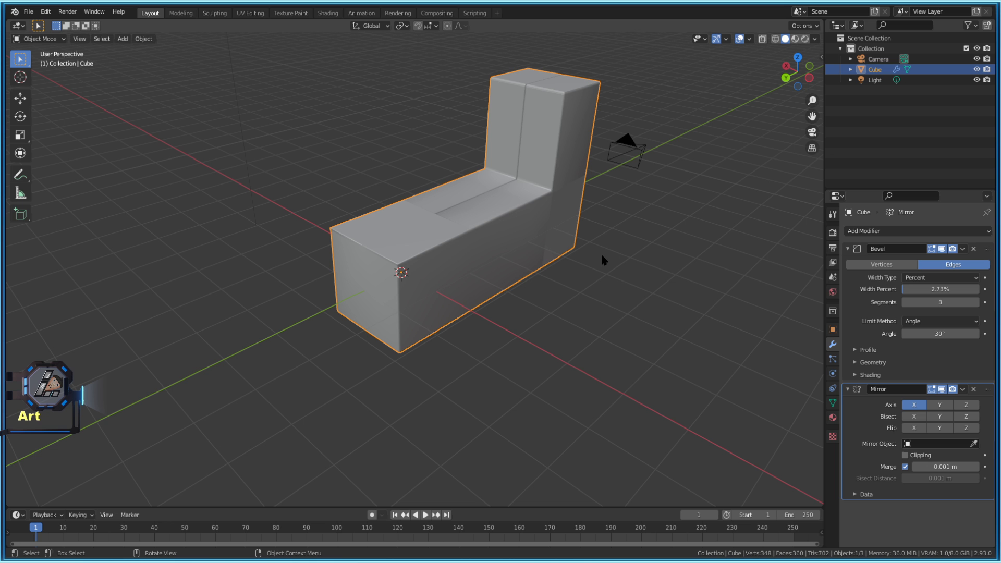
{"action": "middle_click_drag", "start_coordinate": [602, 256], "coordinate": [607, 179]}
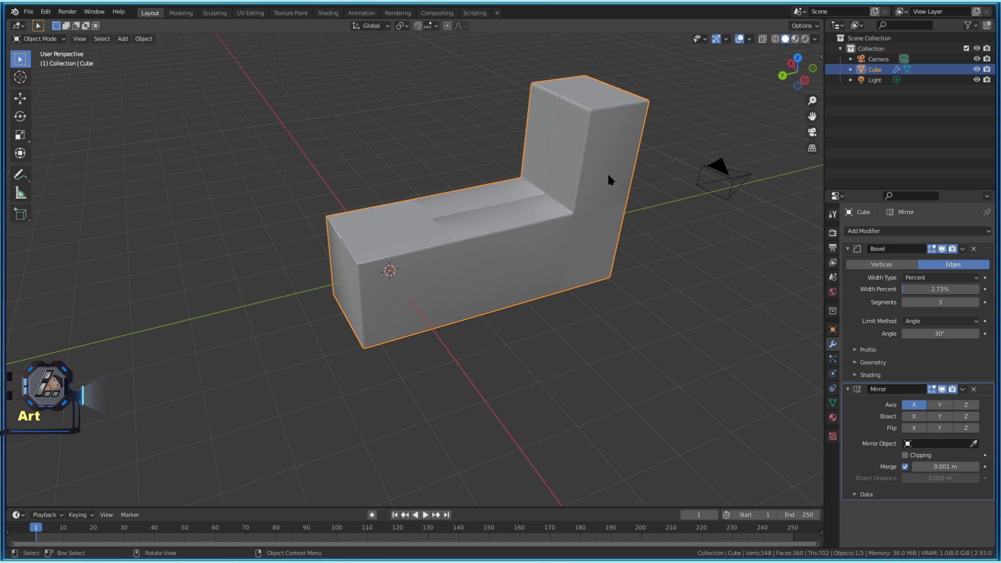
Shade the whole object smooth and enter Edit Mode to view its end faces.
{"action": "right_click", "coordinate": [535, 213]}
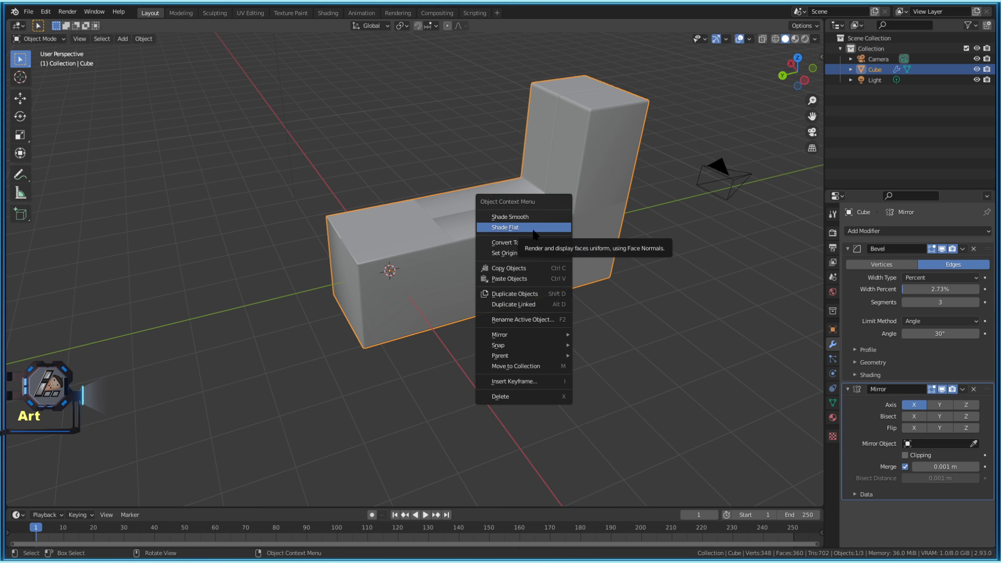
{"action": "left_click", "coordinate": [528, 218]}
{"action": "right_click", "coordinate": [568, 235]}
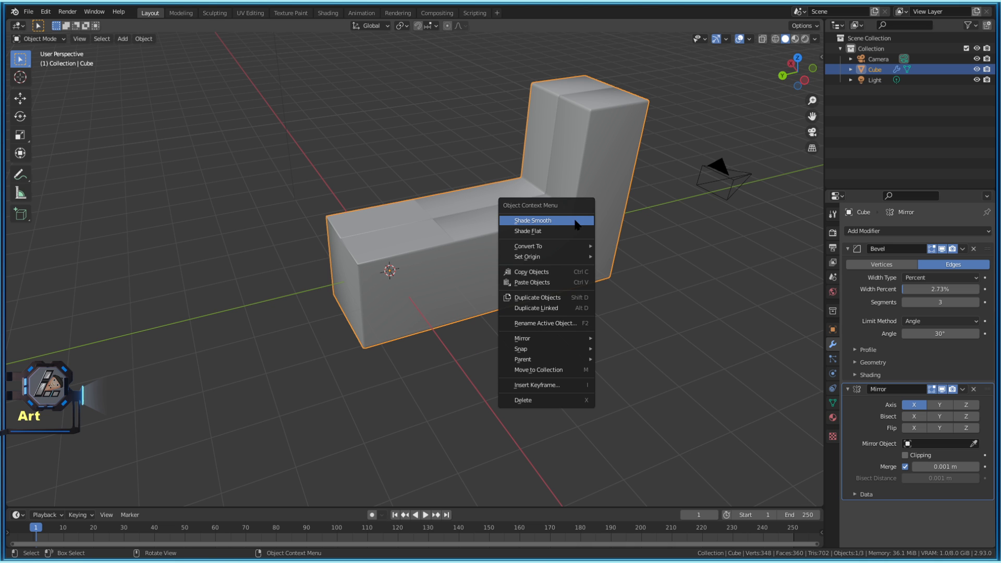
{"action": "left_click", "coordinate": [575, 220]}
{"action": "mouse_move", "coordinate": [450, 203]}
{"action": "middle_mouse_down"}
{"action": "mouse_move", "coordinate": [525, 190]}
{"action": "mouse_move", "coordinate": [594, 134]}
{"action": "middle_mouse_up"}
{"action": "key", "text": "Tab"}
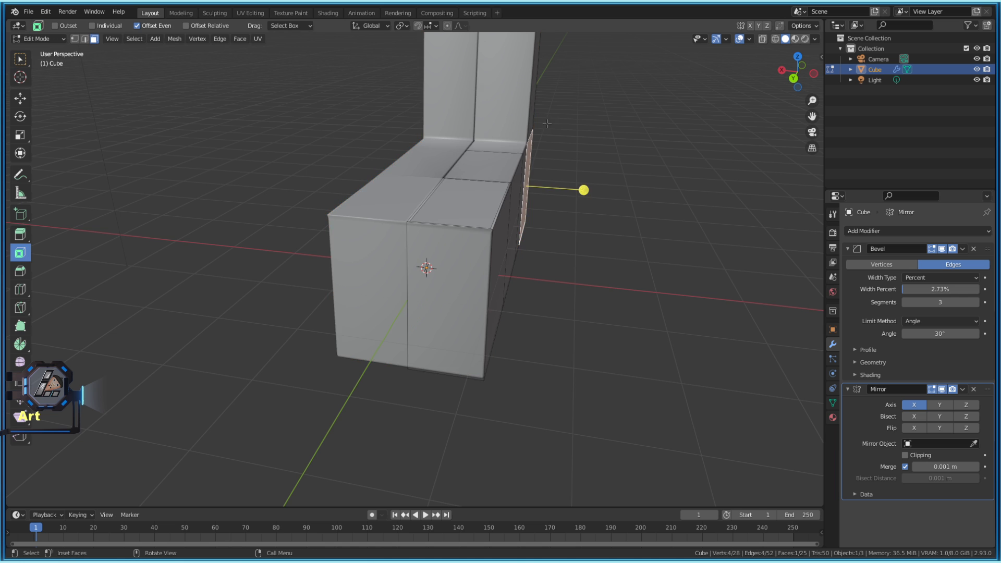
Select the upright column's inner face and bring up its face shading options.
{"action": "scroll", "coordinate": [559, 146], "scroll_direction": "up", "scroll_amount": 3}
{"action": "left_click", "coordinate": [617, 92]}
{"action": "right_click", "coordinate": [611, 119]}
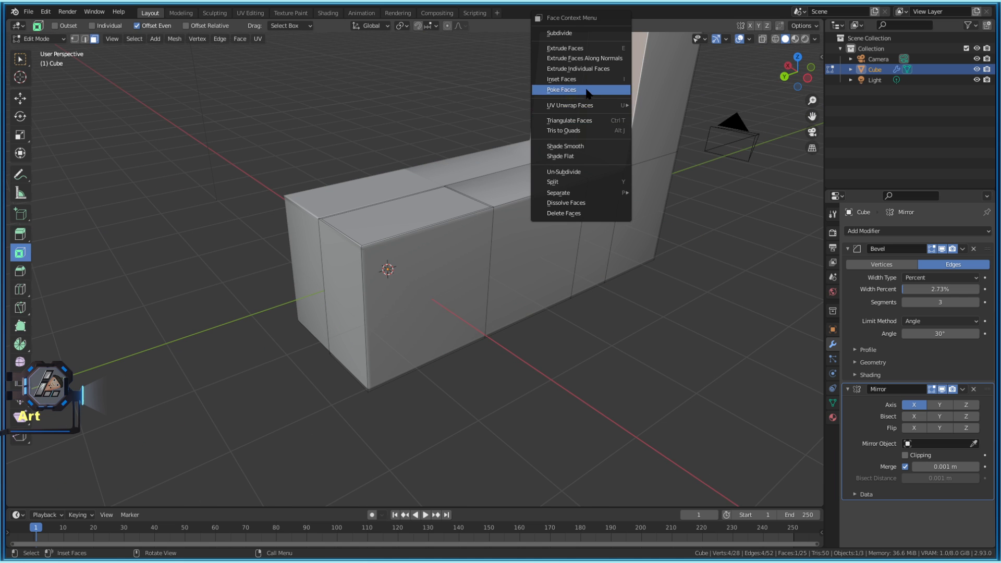
Return to Object Mode and bring up the smooth and flat shading options for the whole L-shaped body.
{"action": "key", "text": "Tab"}
{"action": "scroll", "coordinate": [651, 96], "scroll_direction": "down", "scroll_amount": 4}
{"action": "middle_click_drag", "start_coordinate": [651, 96], "coordinate": [489, 261]}
{"action": "right_click", "coordinate": [490, 260]}
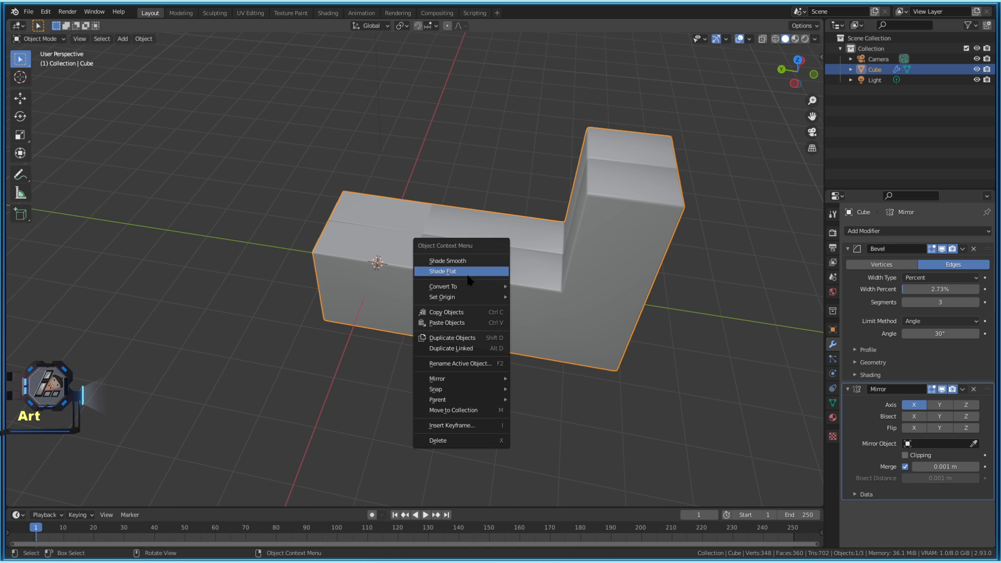
{"action": "right_click", "coordinate": [521, 274]}
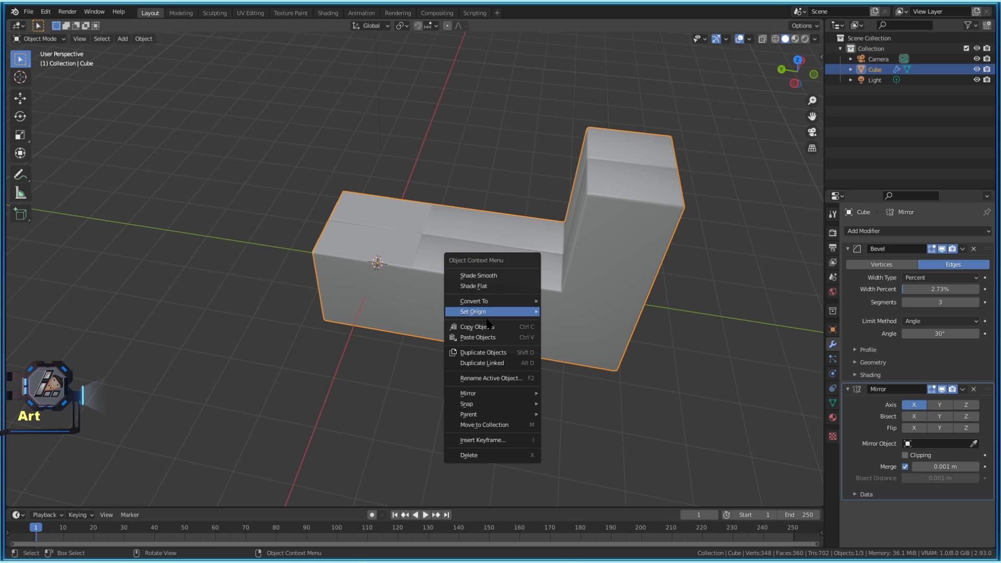
Inspect the smooth shading of the L-shaped body around its recessed top, upright column and end face from several angles.
{"action": "middle_click_drag", "start_coordinate": [516, 318], "coordinate": [624, 197]}
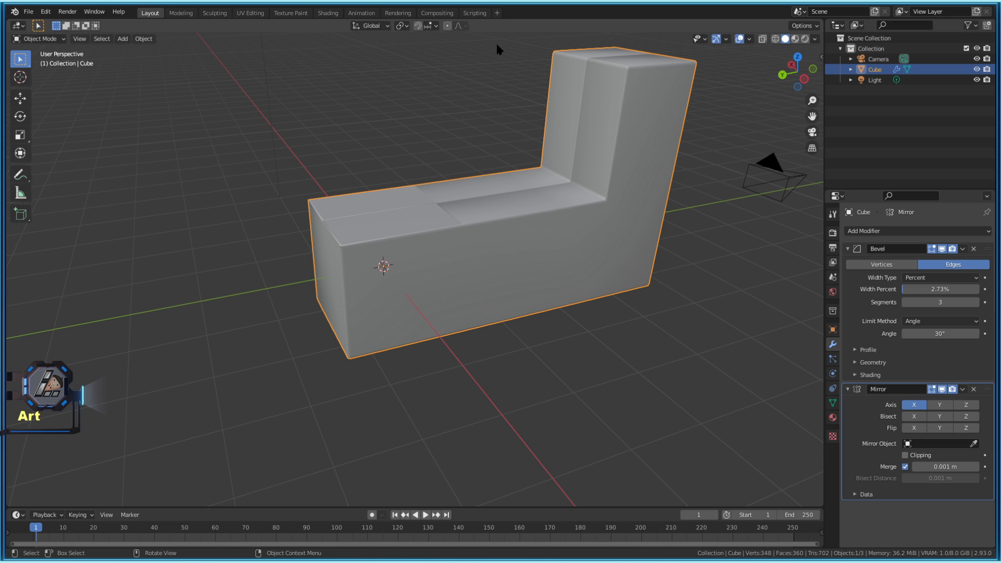
{"action": "middle_click_drag", "start_coordinate": [621, 225], "coordinate": [638, 222]}
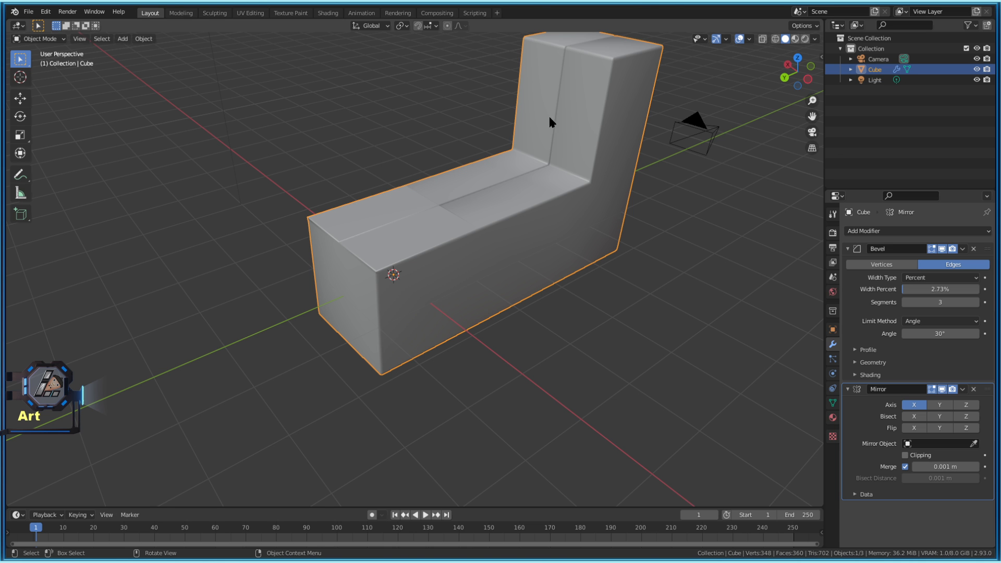
{"action": "middle_click_drag", "start_coordinate": [552, 123], "coordinate": [266, 204]}
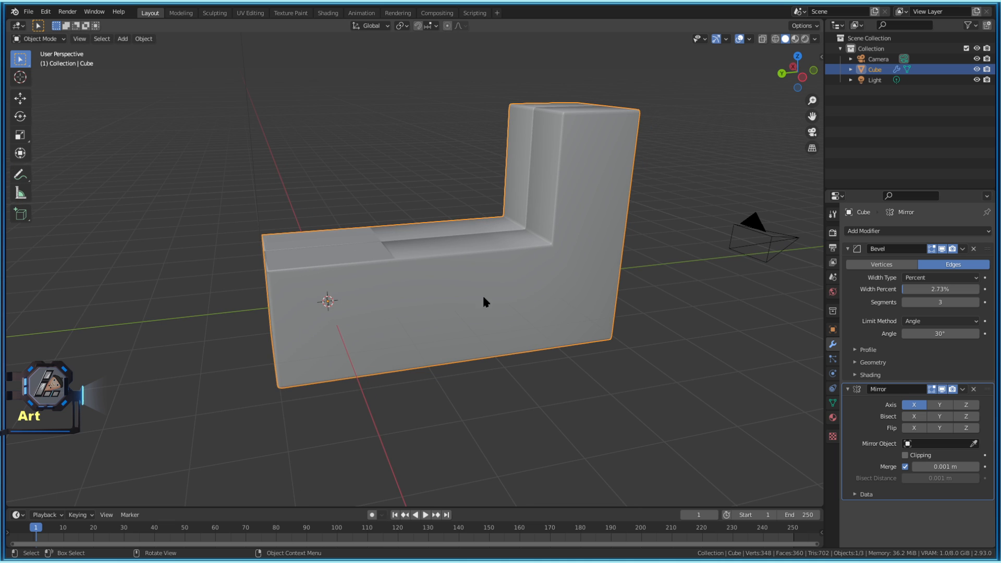
{"action": "middle_click_drag", "start_coordinate": [483, 301], "coordinate": [511, 308]}
{"action": "middle_click_drag", "start_coordinate": [404, 274], "coordinate": [573, 358]}
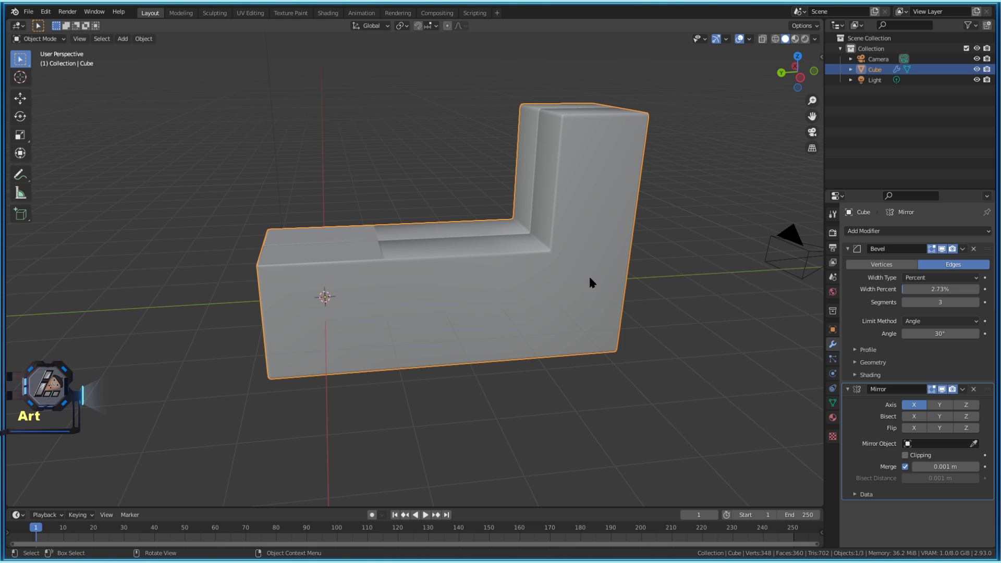
{"action": "middle_click_drag", "start_coordinate": [517, 282], "coordinate": [112, 293]}
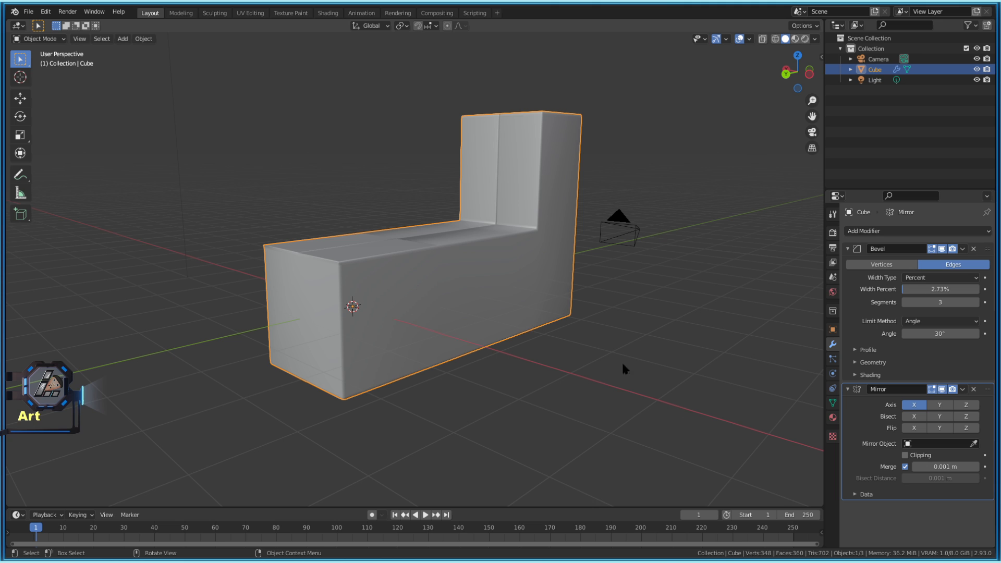